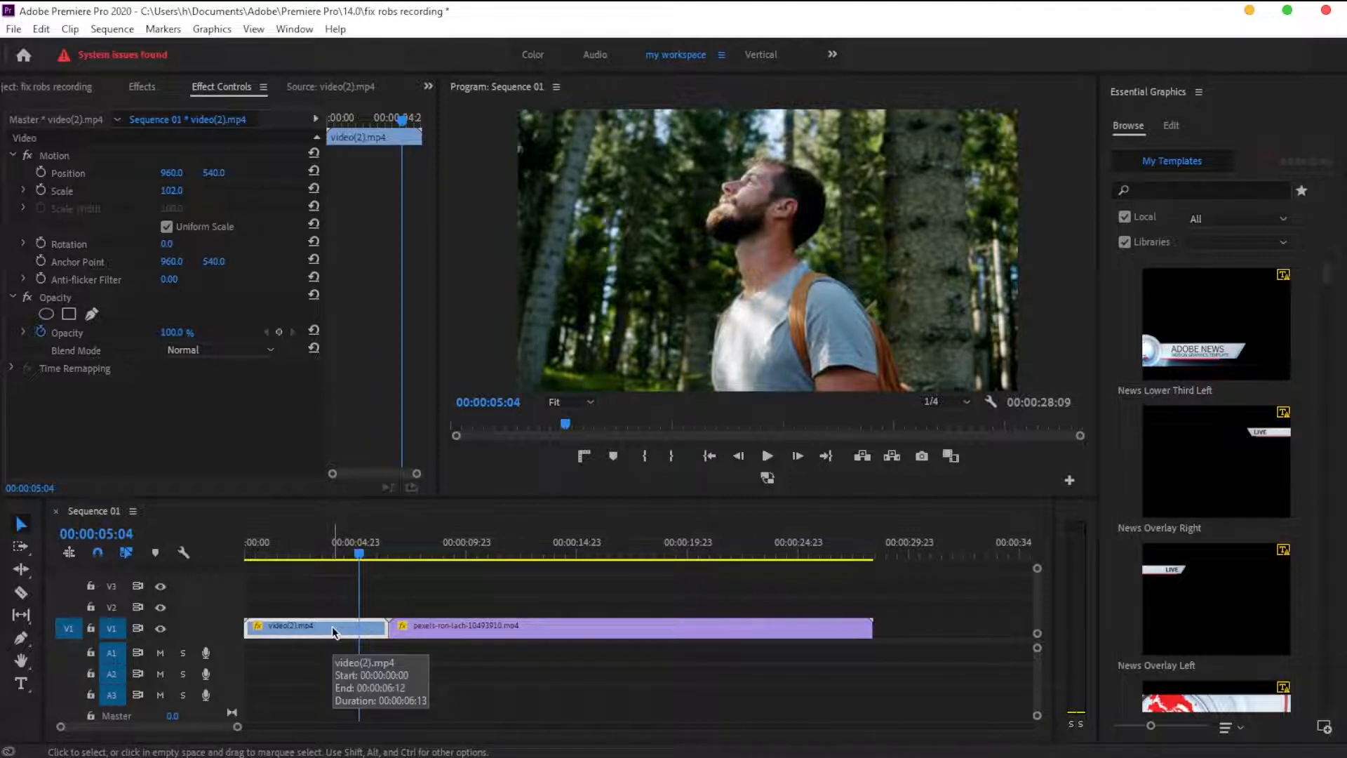
- Create a 1920 × 1080 adjustment layer at 23.976 fps and place it on V2, extended across both clips
click(29, 88)
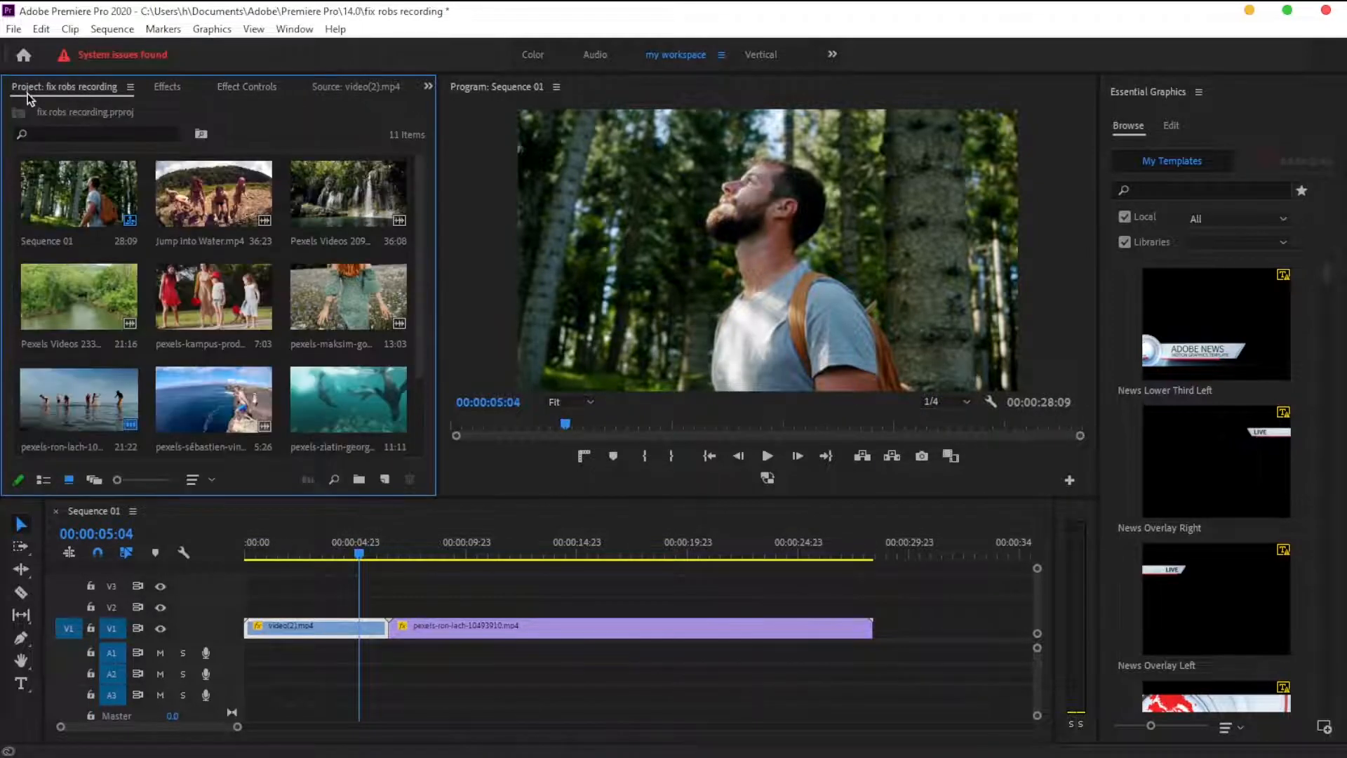
click(384, 480)
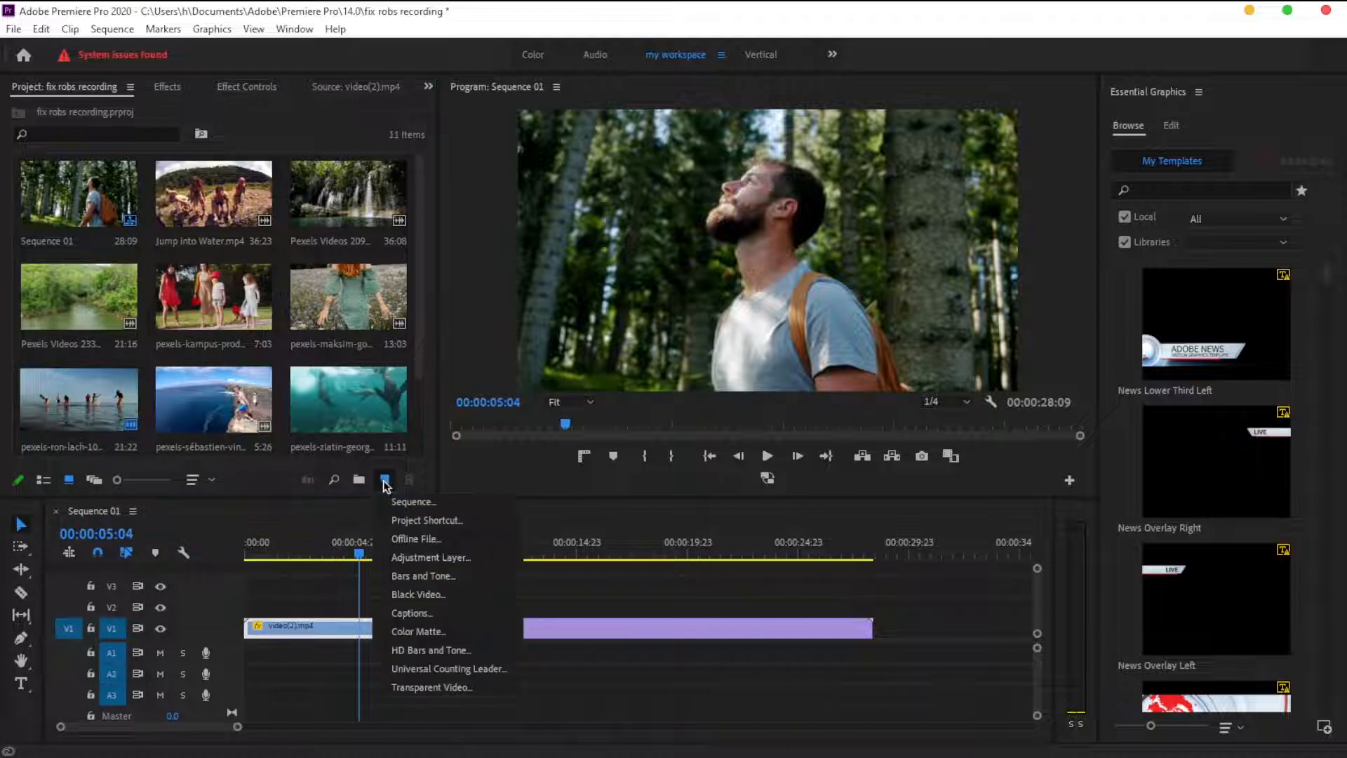
click(414, 559)
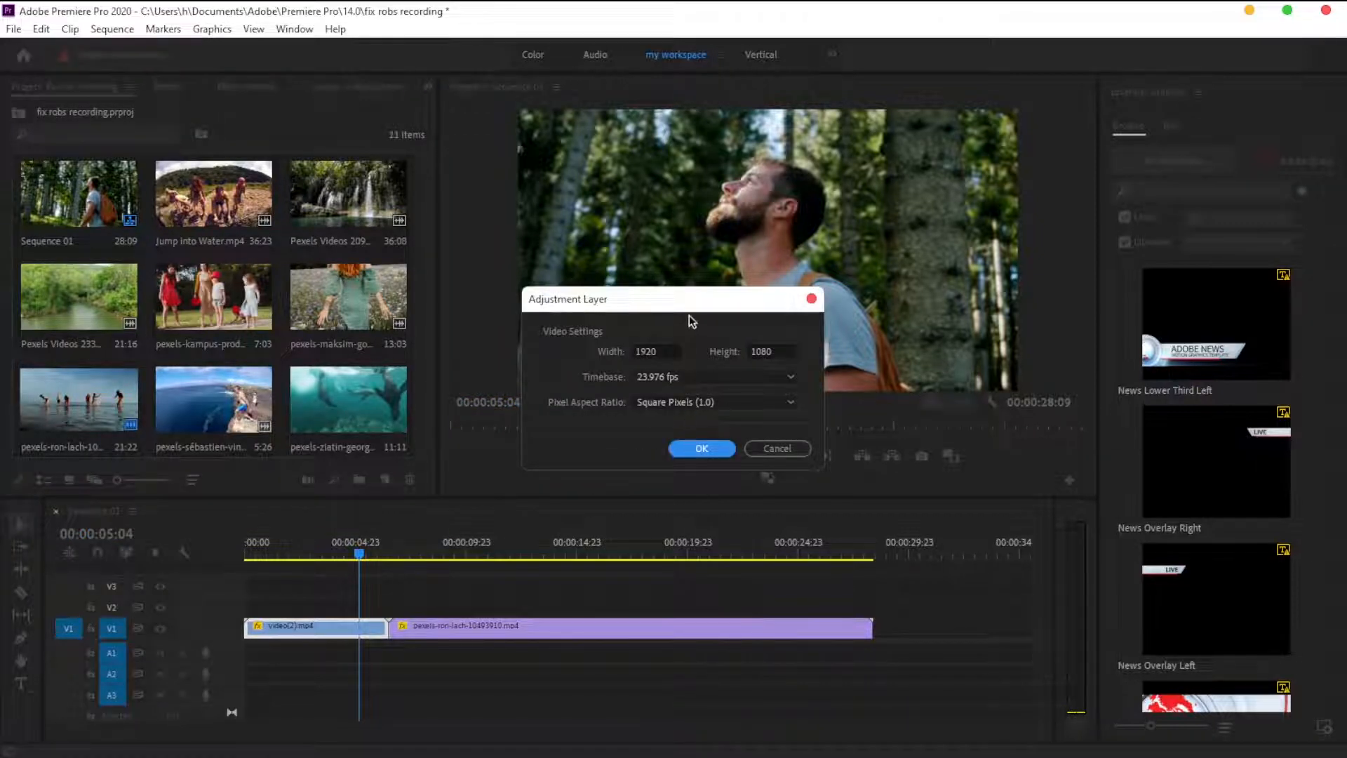
click(704, 449)
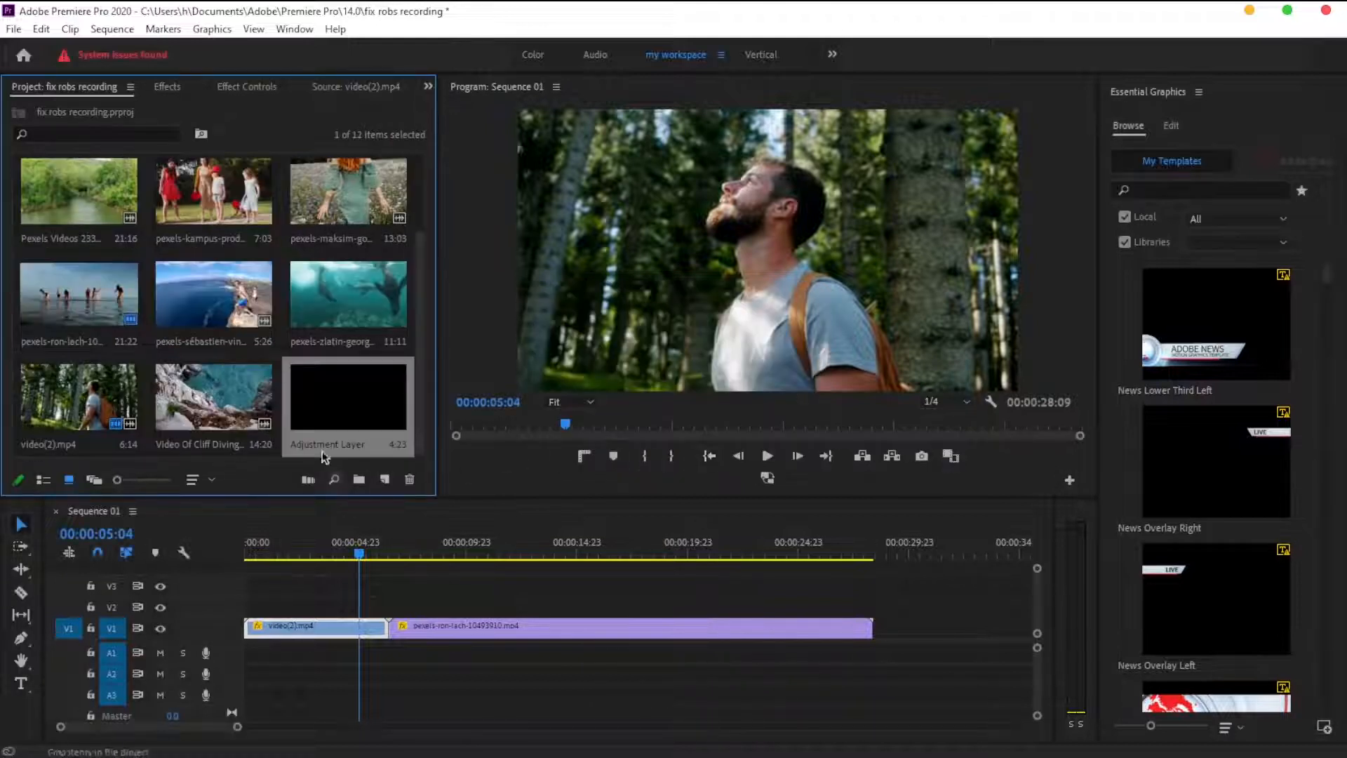
drag(284, 552, 872, 603)
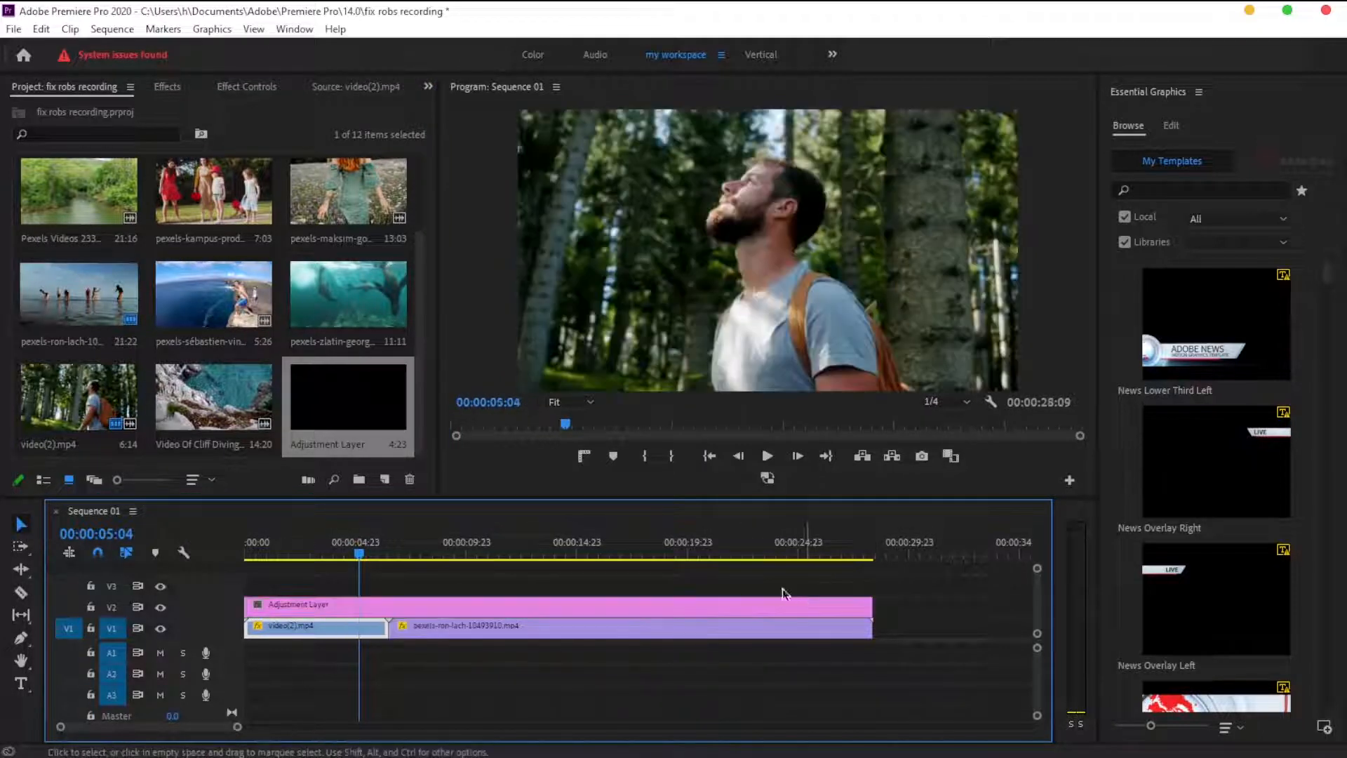
- Find the Crop effect and apply it to the adjustment layer on V2
click(432, 603)
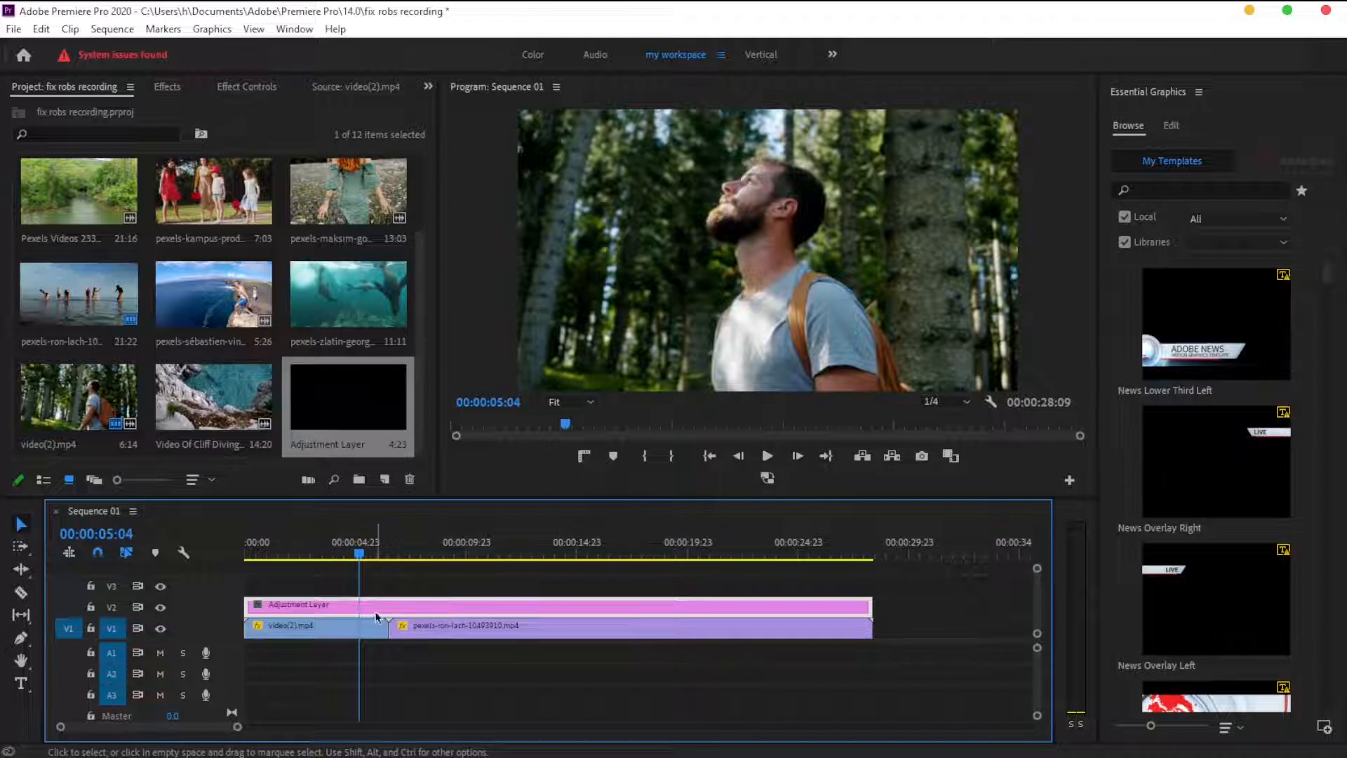
click(182, 87)
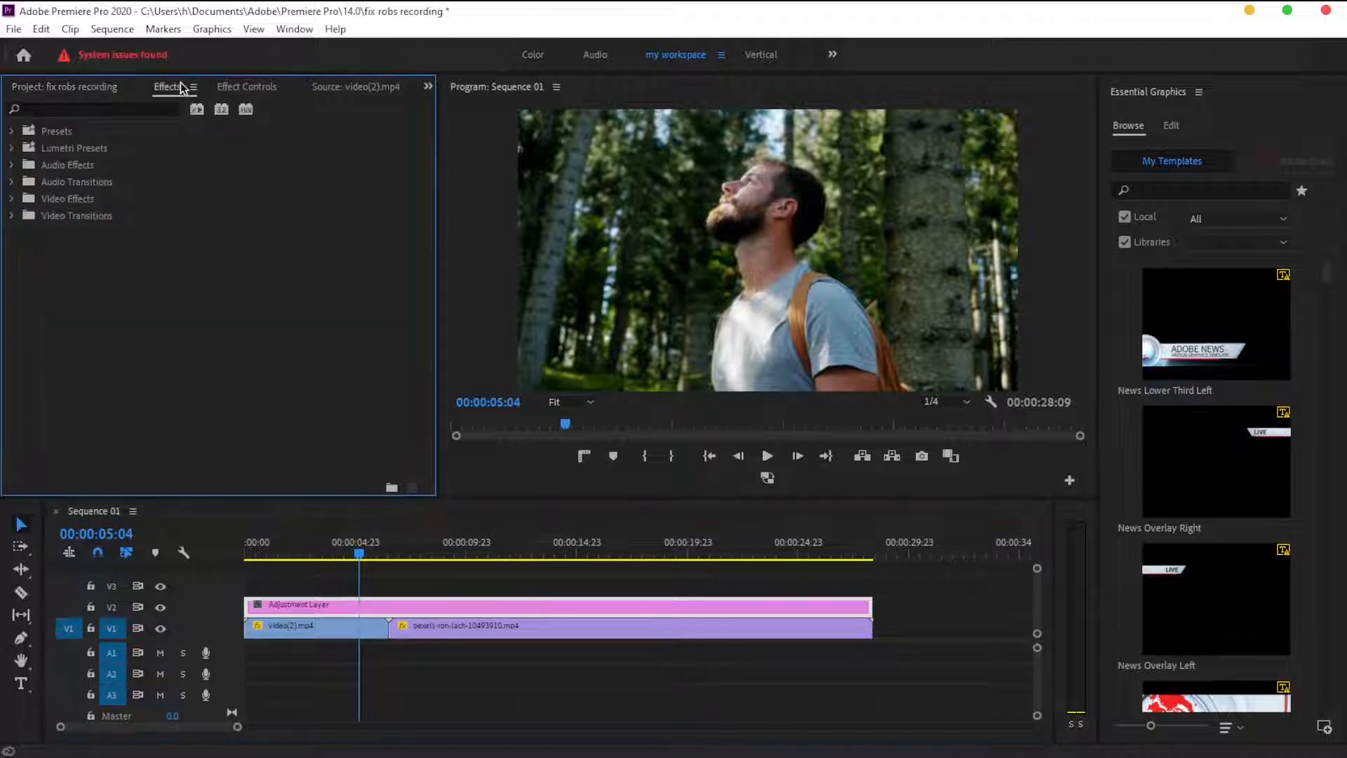
click(109, 111)
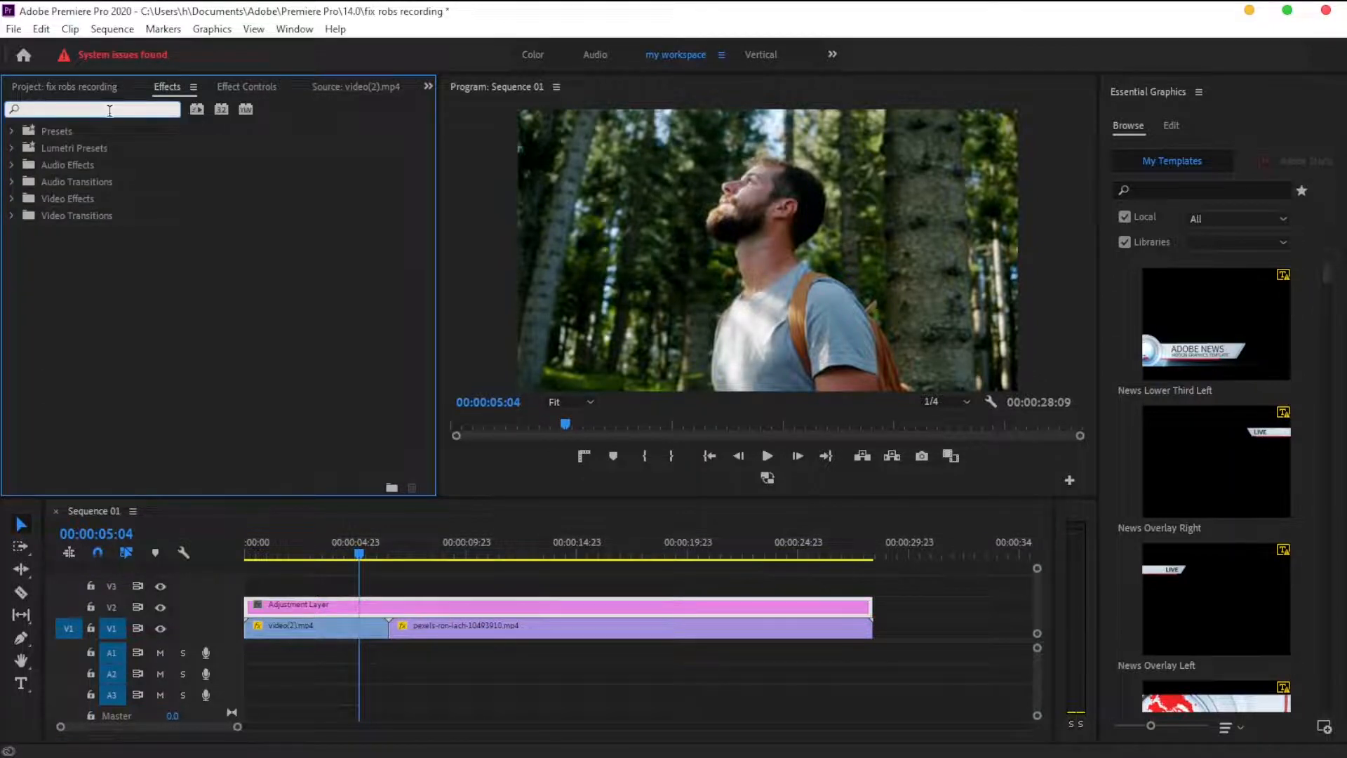
text(c)
text(r)
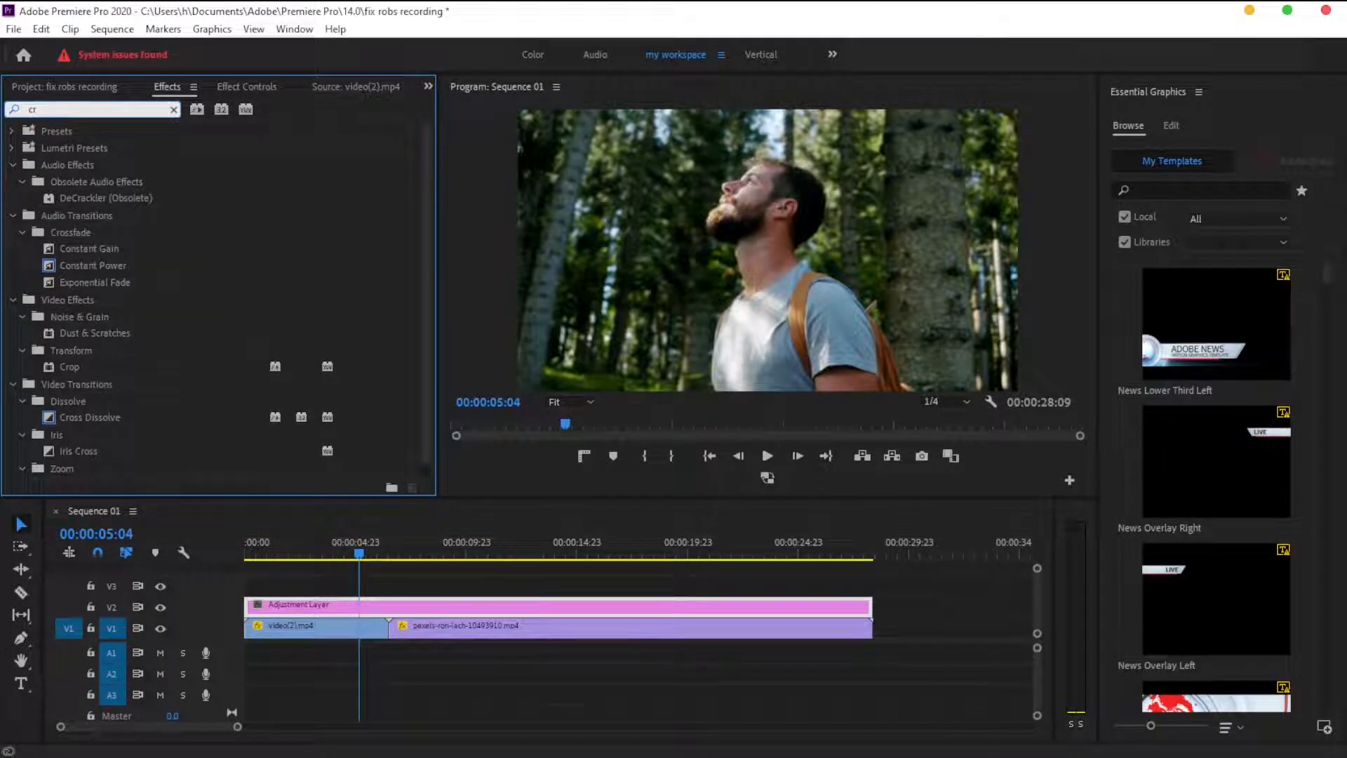
text(op)
drag(115, 236, 377, 602)
- Set the Crop effect's Top and Bottom values to 11% on the adjustment layer
click(247, 86)
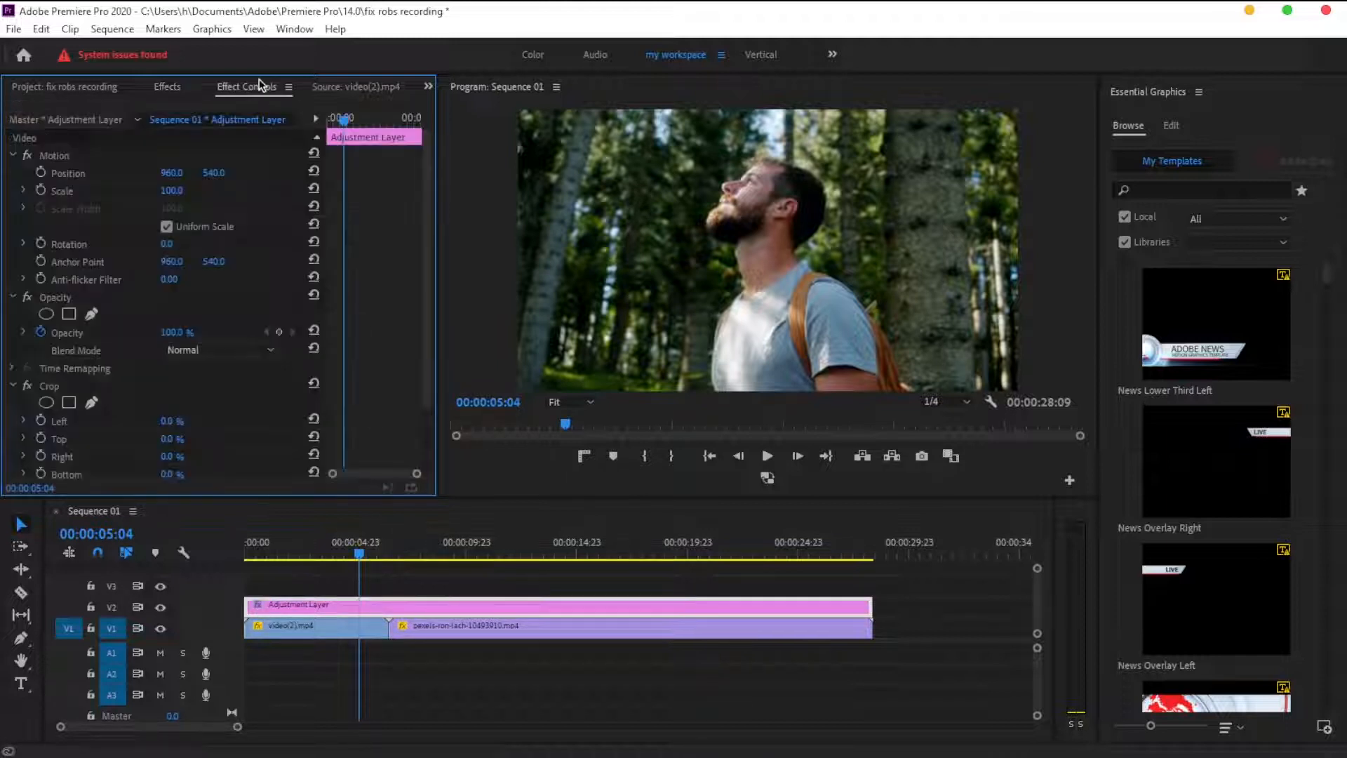
scroll(210, 350, down, 3)
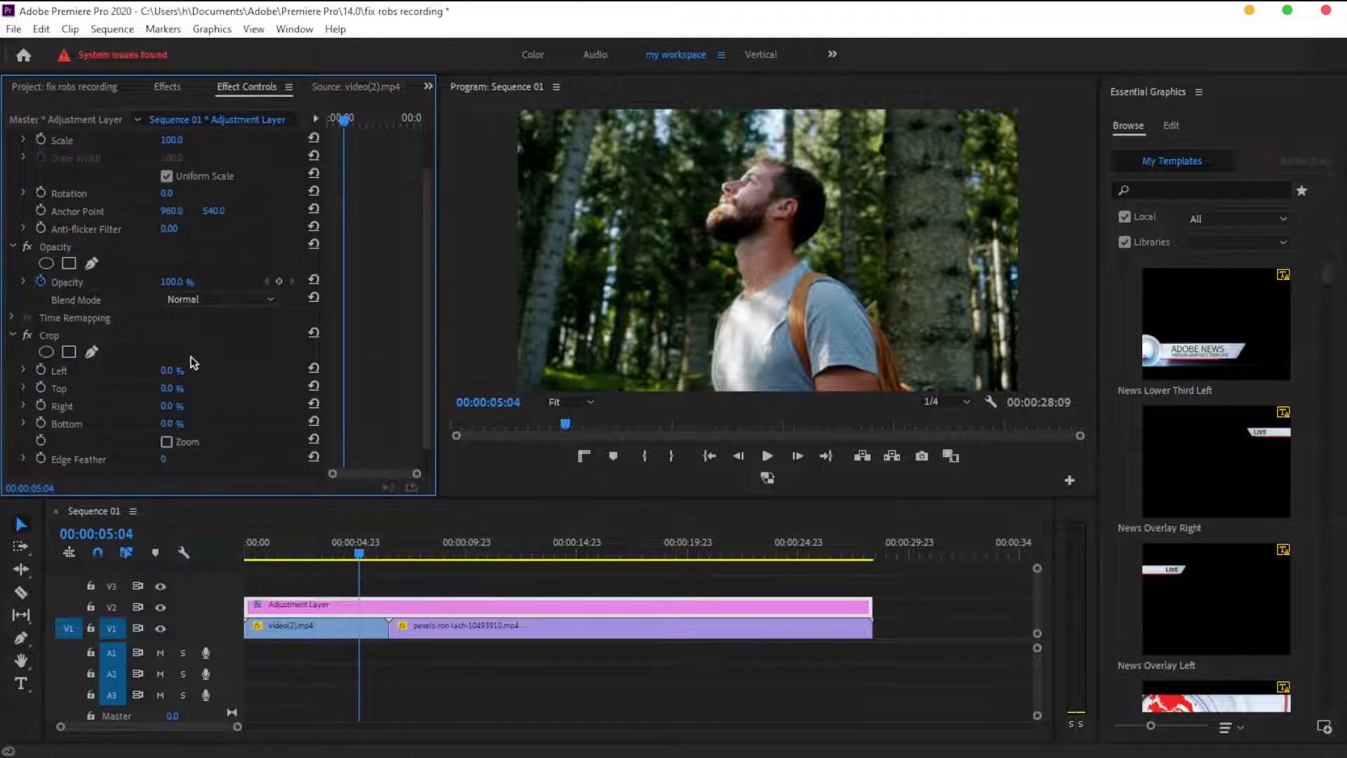
click(170, 388)
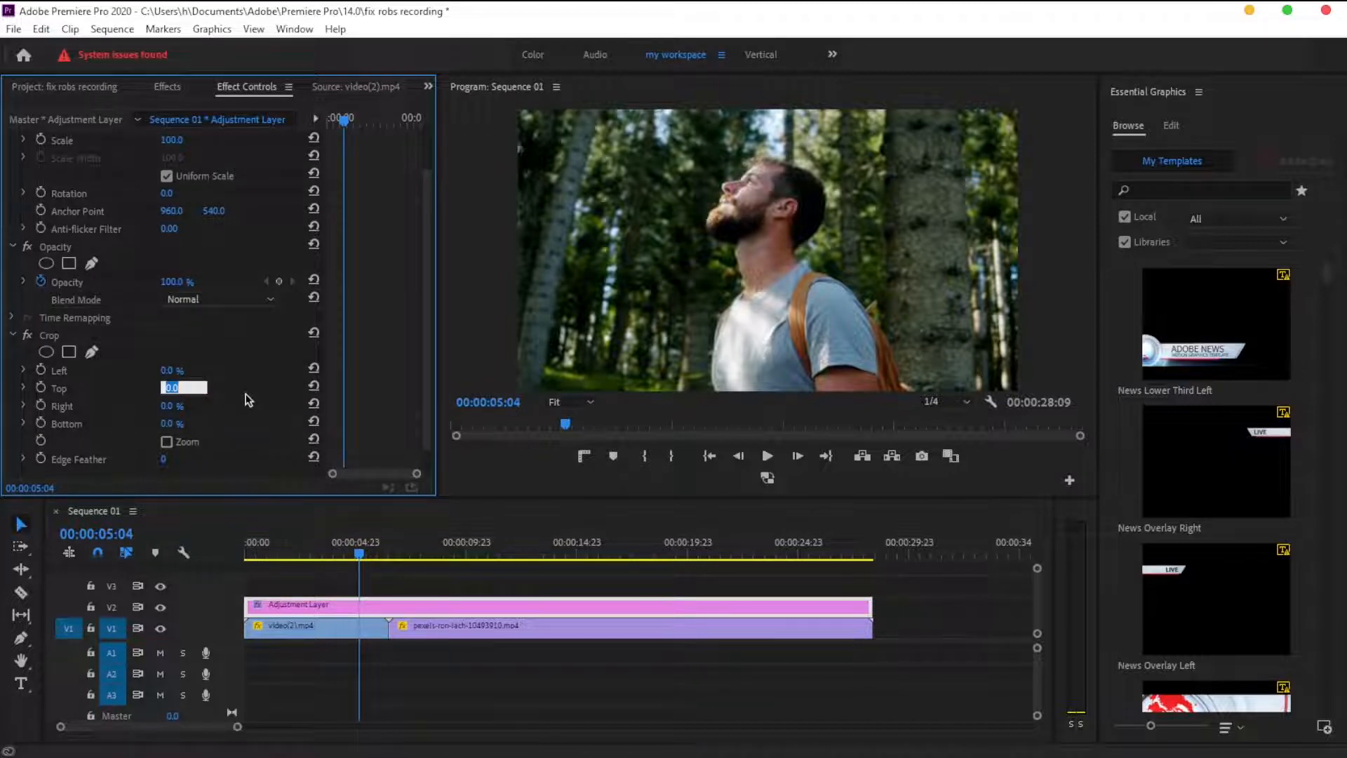
text(11)
key(Return)
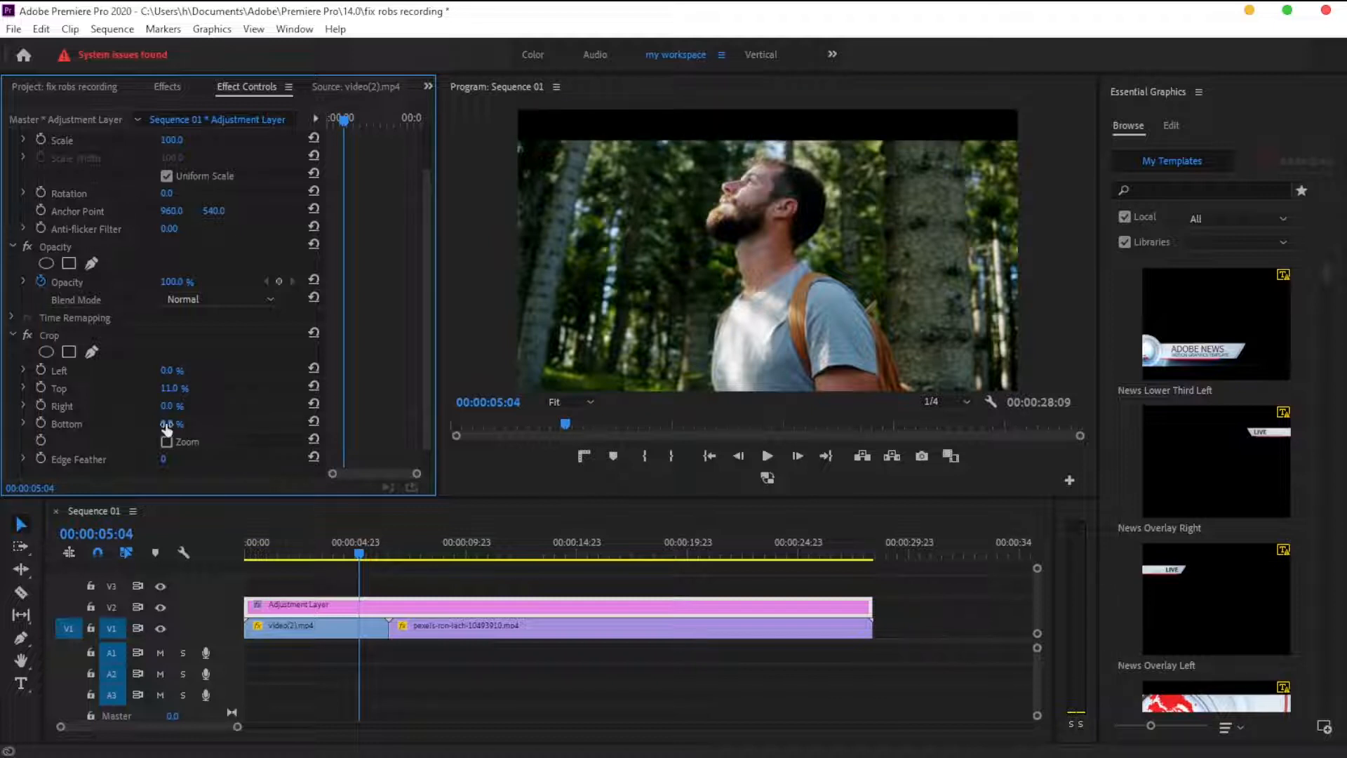
drag(167, 427, 184, 423)
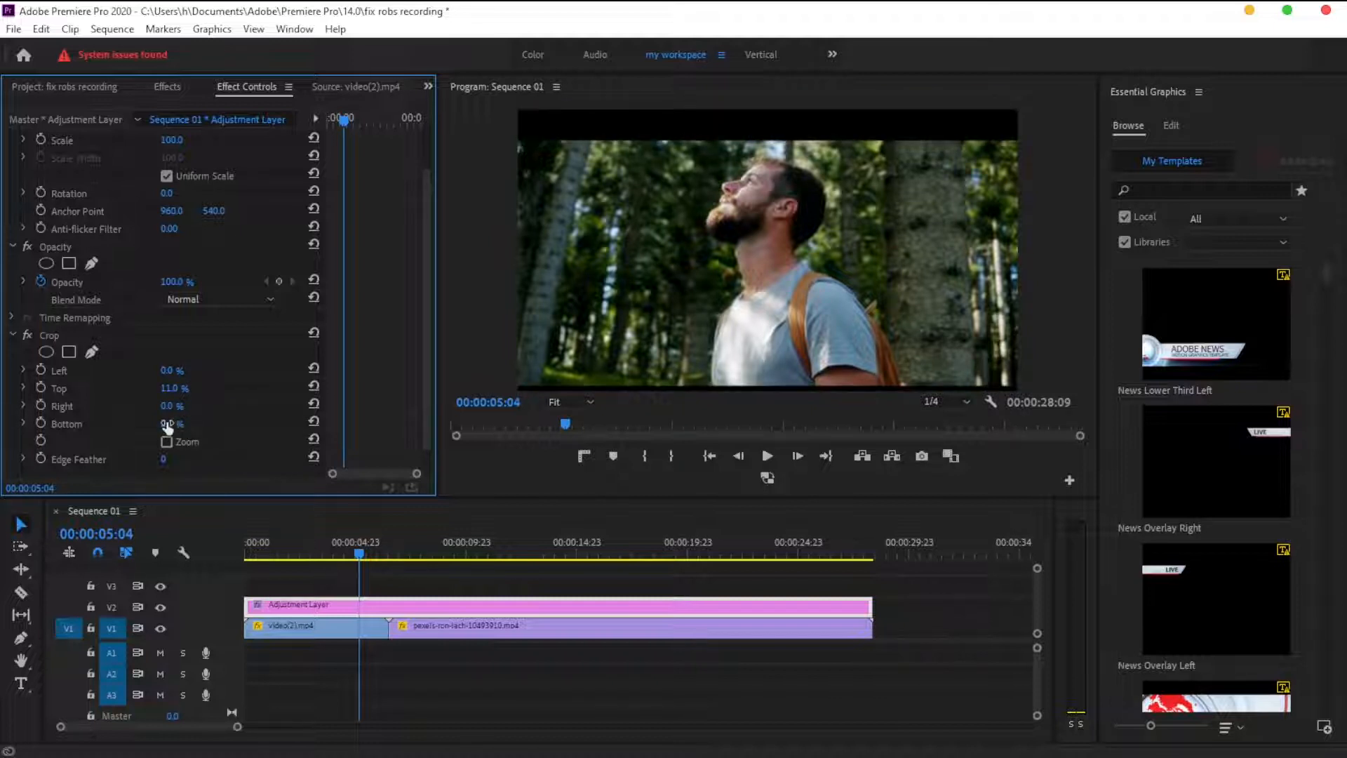
click(184, 422)
text(11)
key(Return)
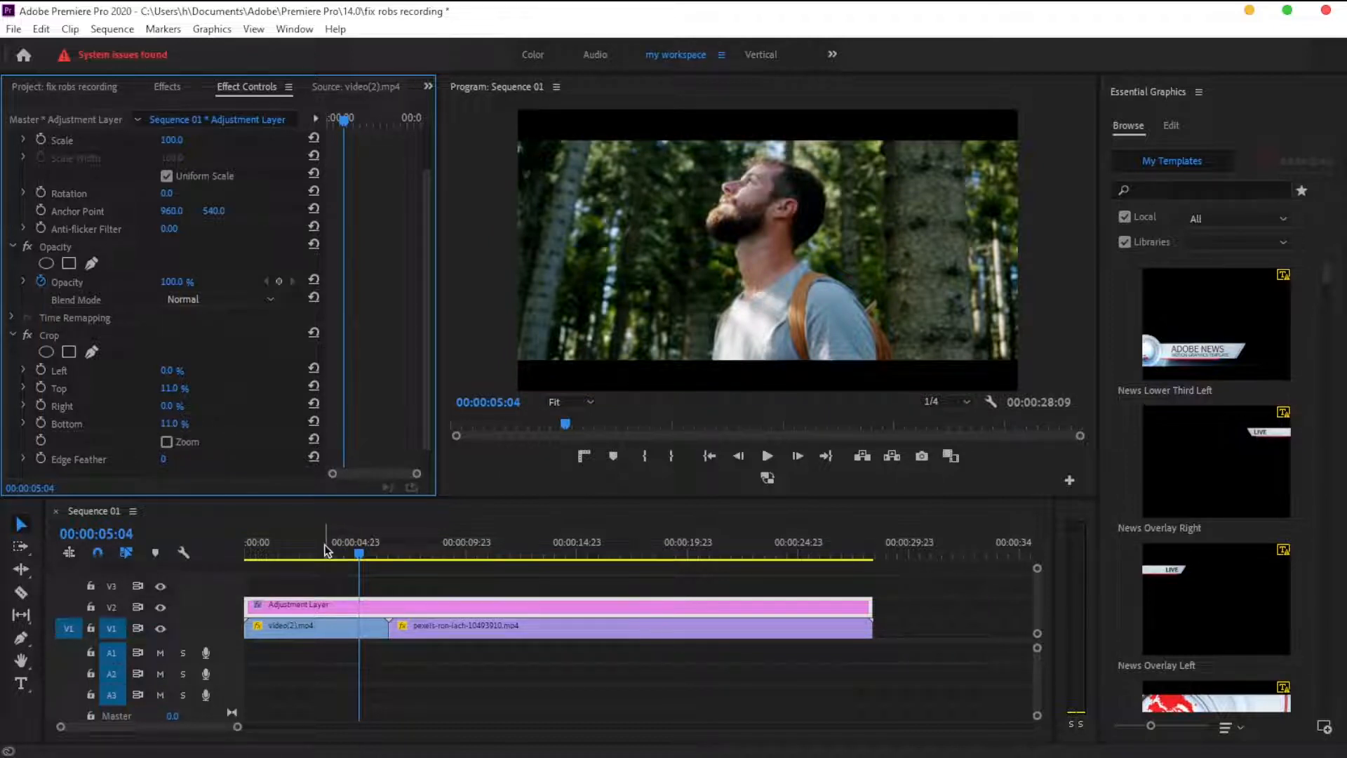
- Shift the video(2).mp4 clip down within the letterbox by setting its vertical Position to 594
drag(322, 545, 360, 545)
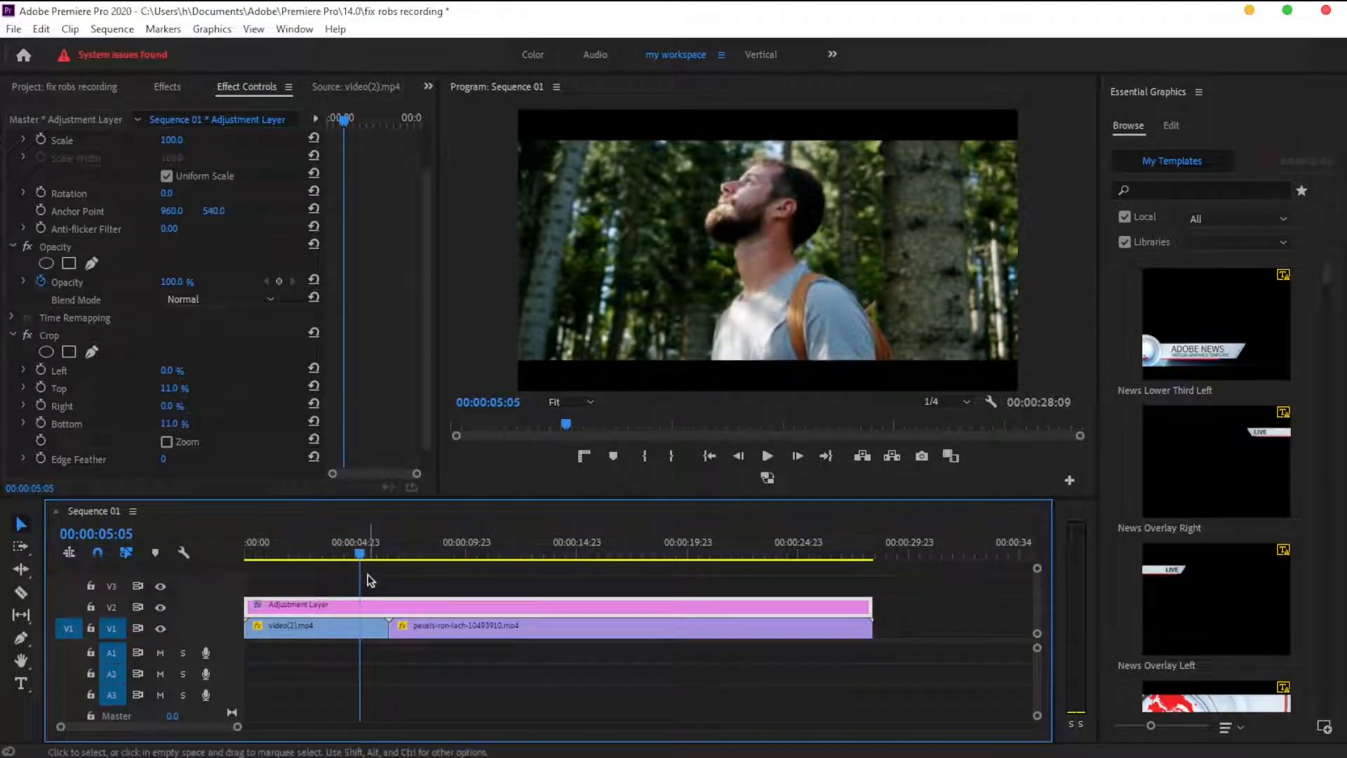
click(344, 629)
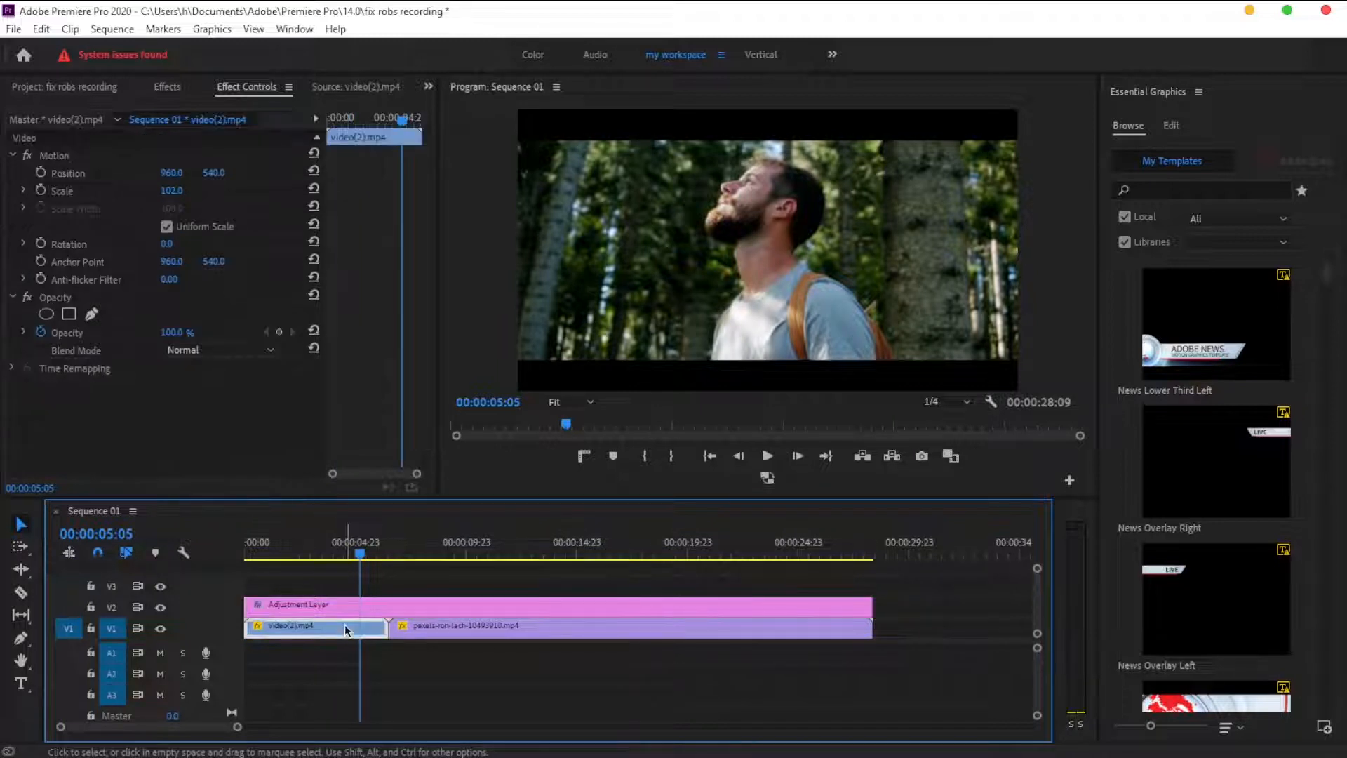
mouse_move(213, 173)
mouse_down()
mouse_move(277, 173)
mouse_move(216, 174)
mouse_up()
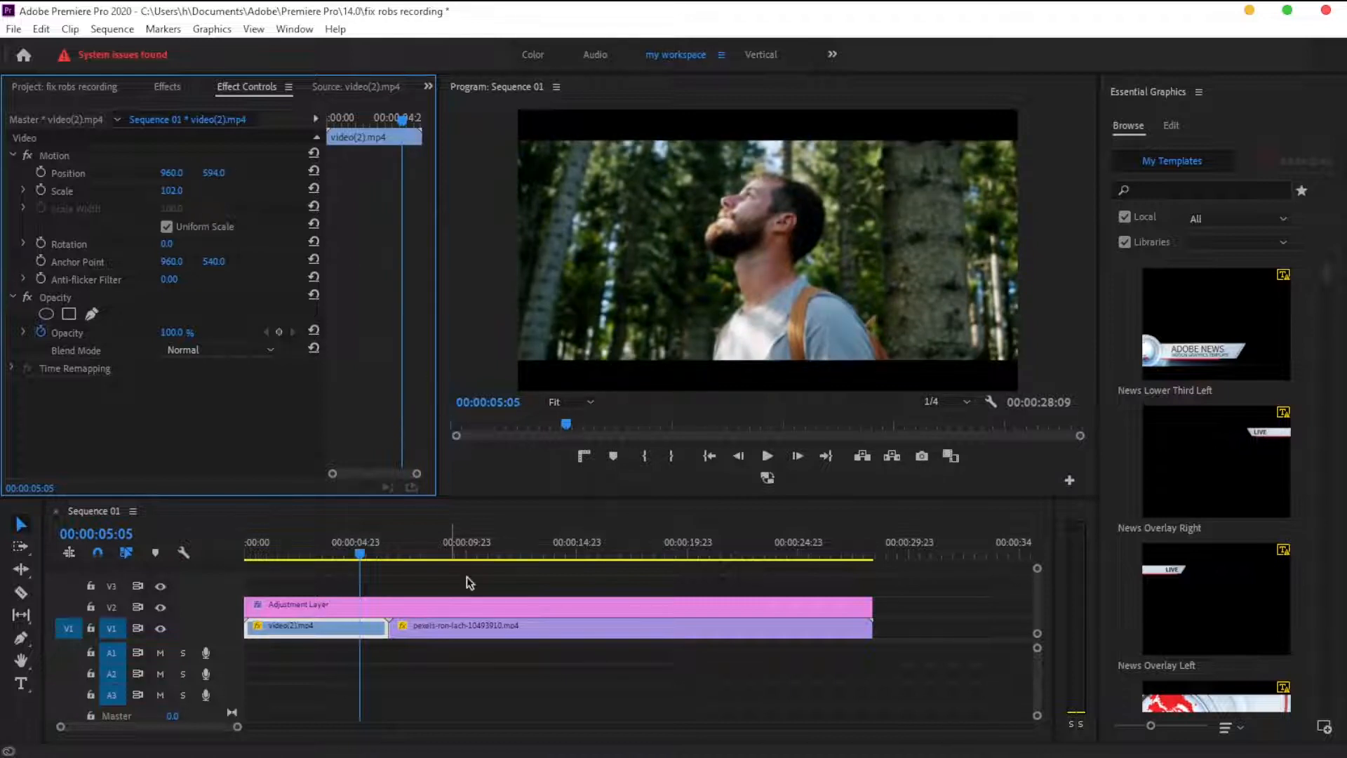
- Shift the pexels-ron-lach beach clip up within the letterbox by setting its vertical Position to 457, and scrub through the result
click(482, 635)
click(496, 552)
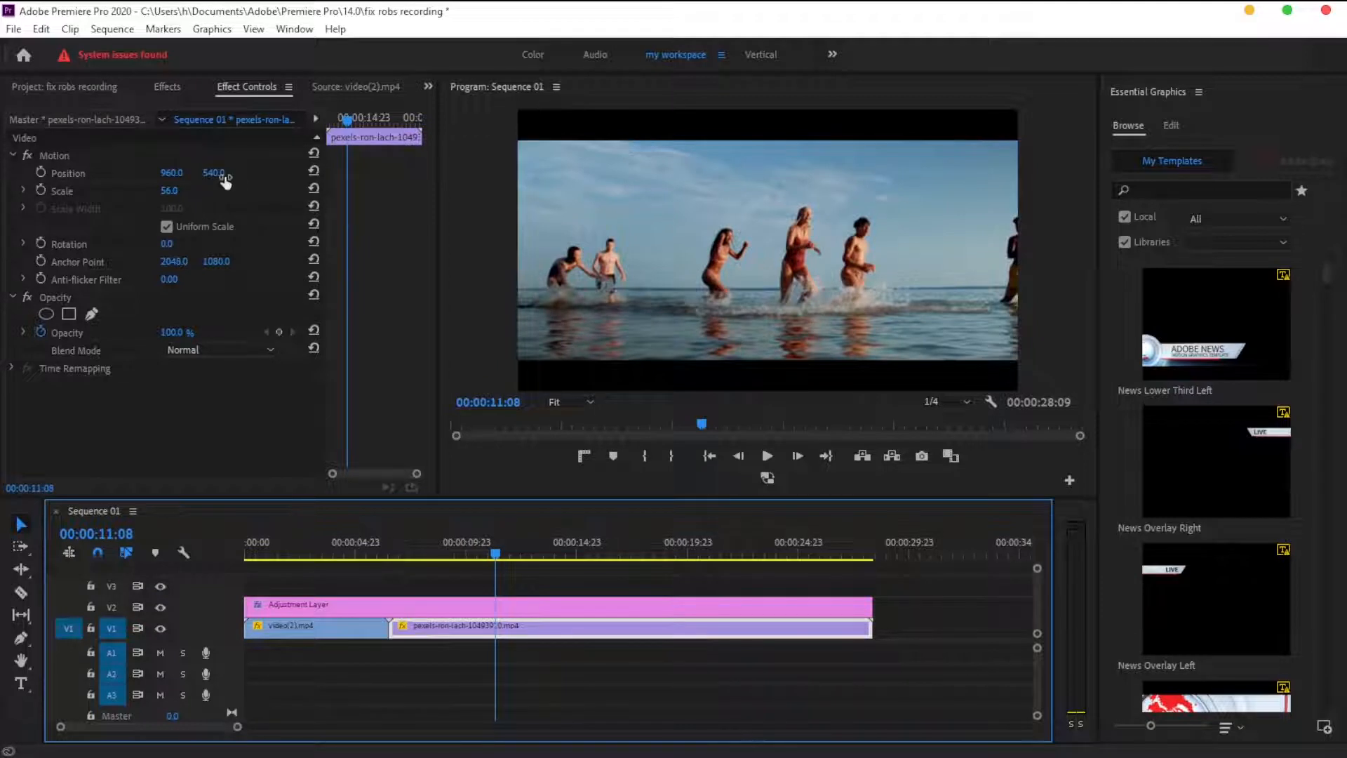
drag(214, 173, 152, 173)
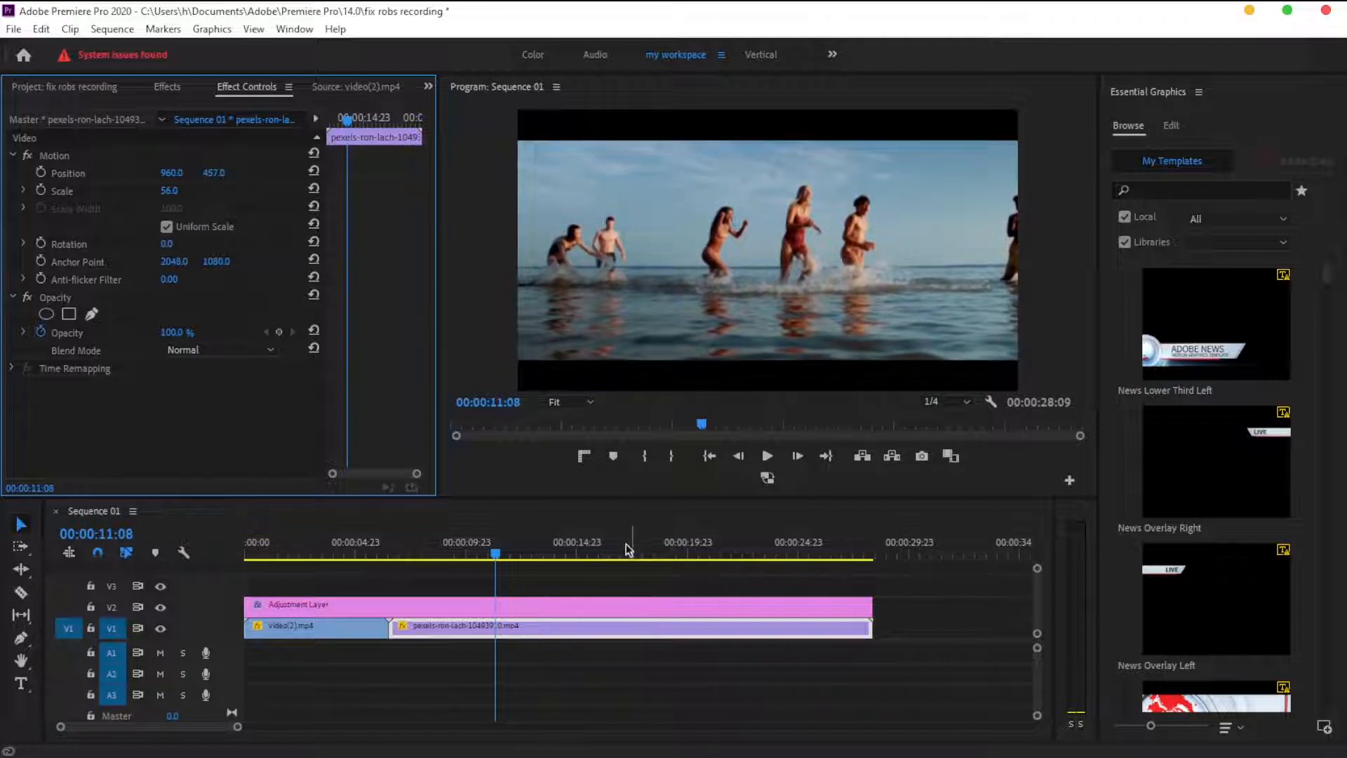
drag(386, 543, 517, 580)
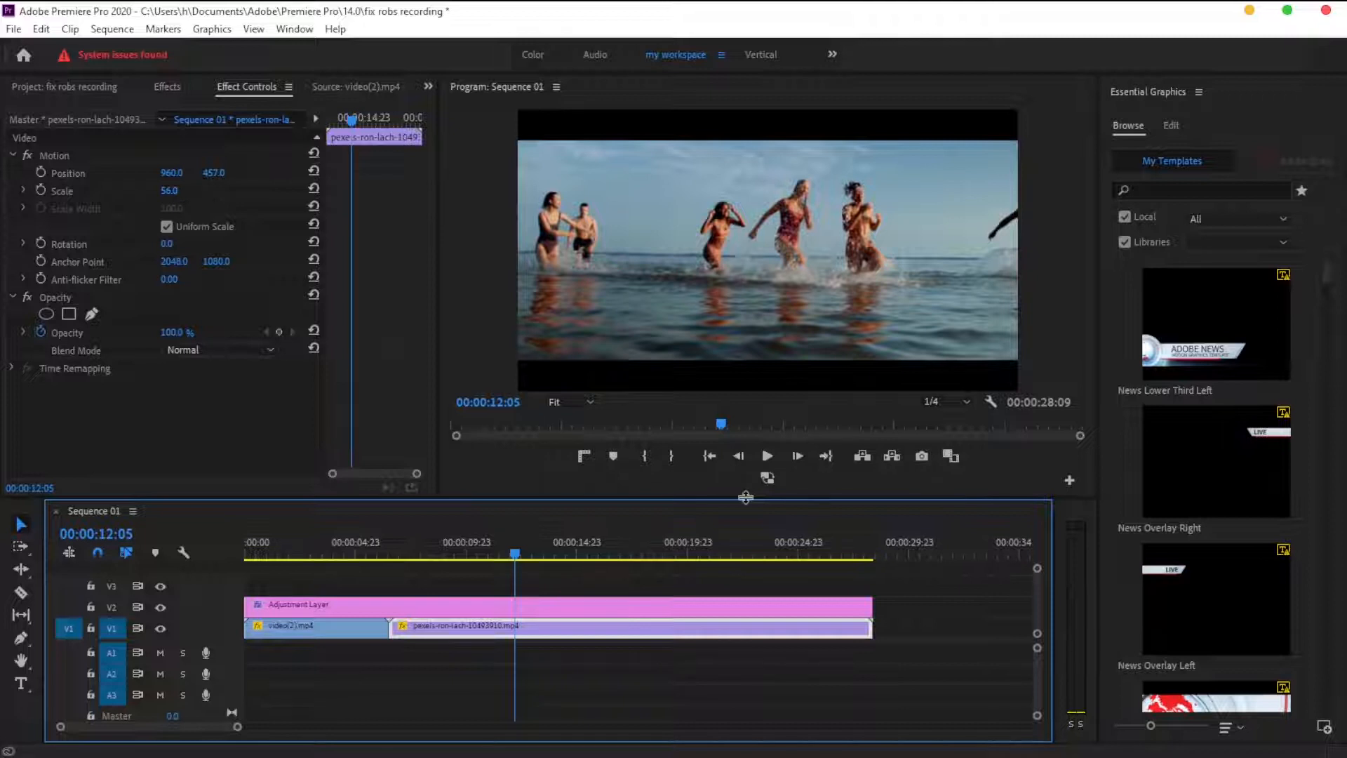
drag(745, 497, 745, 703)
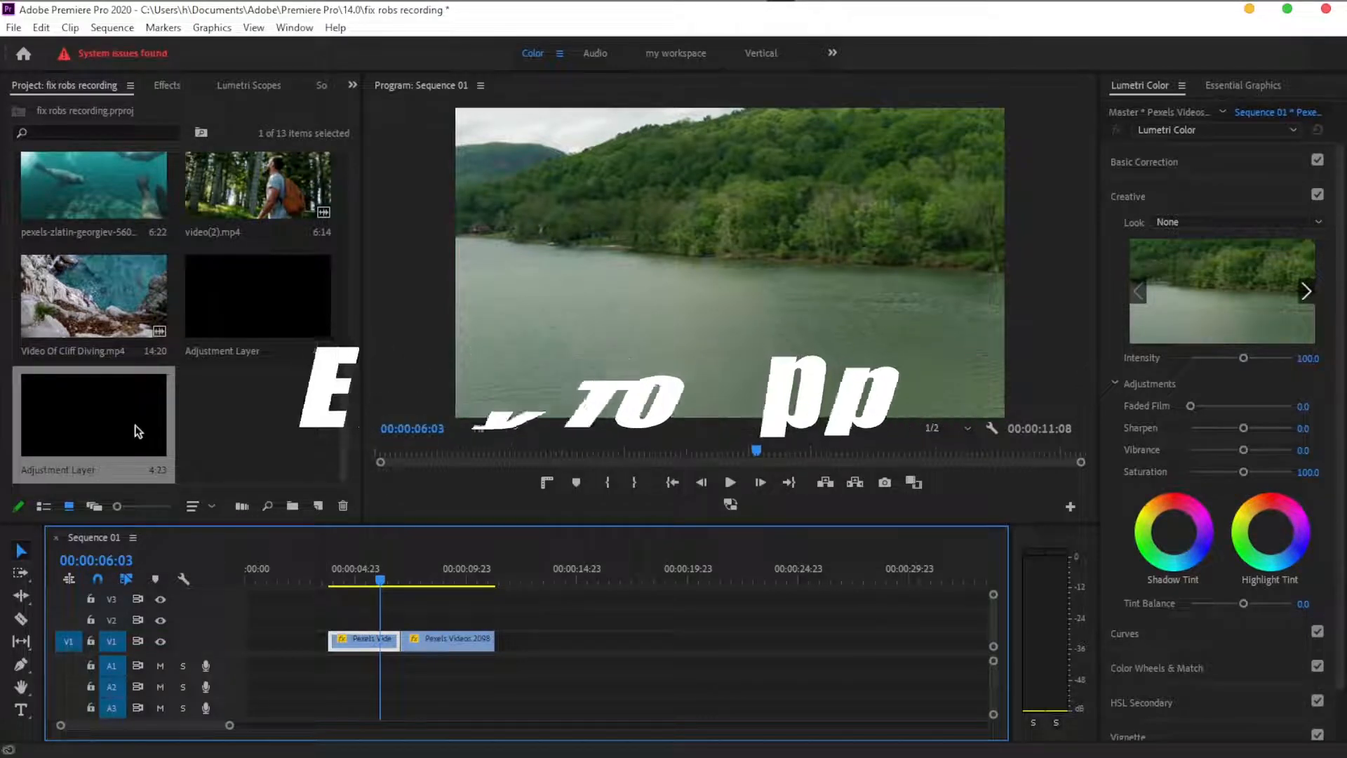
- Place the adjustment layer on V2 from 00:00:06:03 across the cut and trim its end to about 00:00:08:05
drag(133, 423, 379, 621)
drag(489, 618, 424, 620)
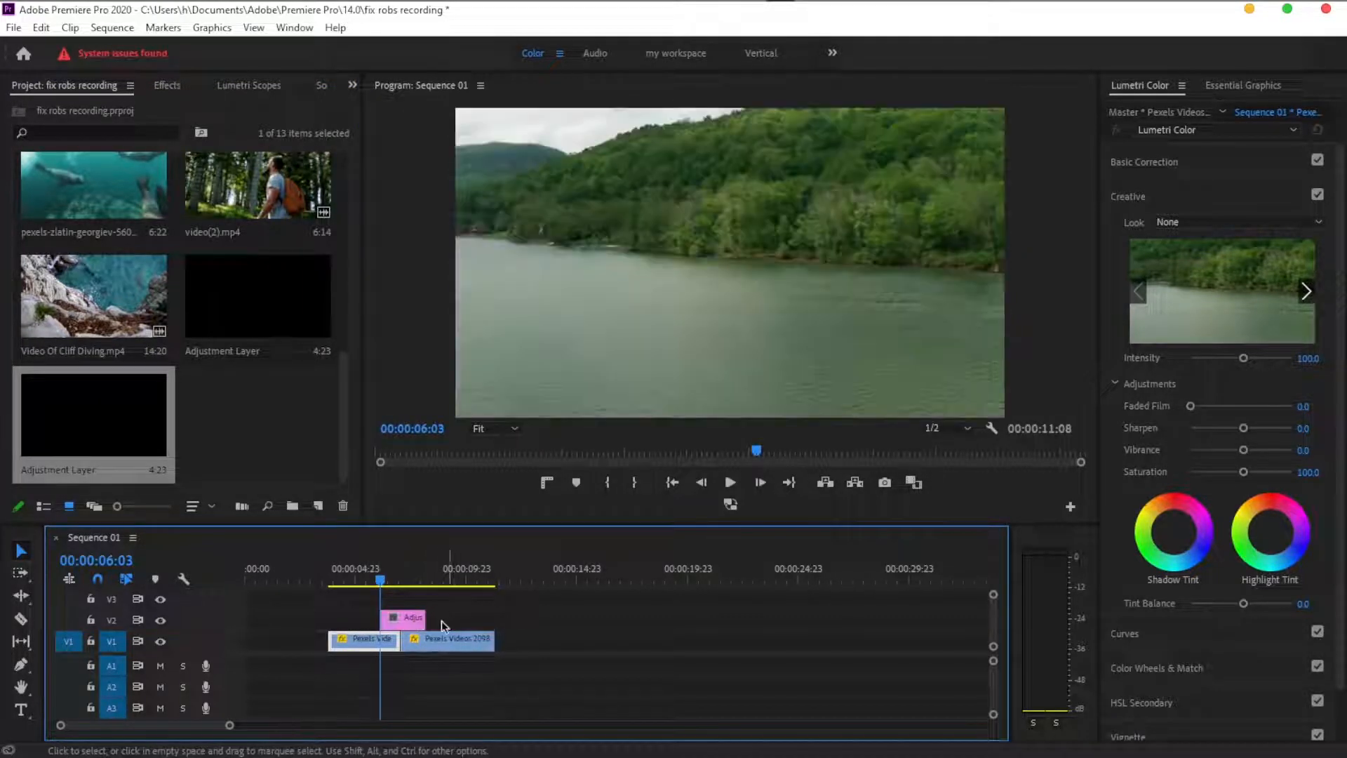
- Find the Offset effect and apply it to the short adjustment layer over the cut
click(409, 620)
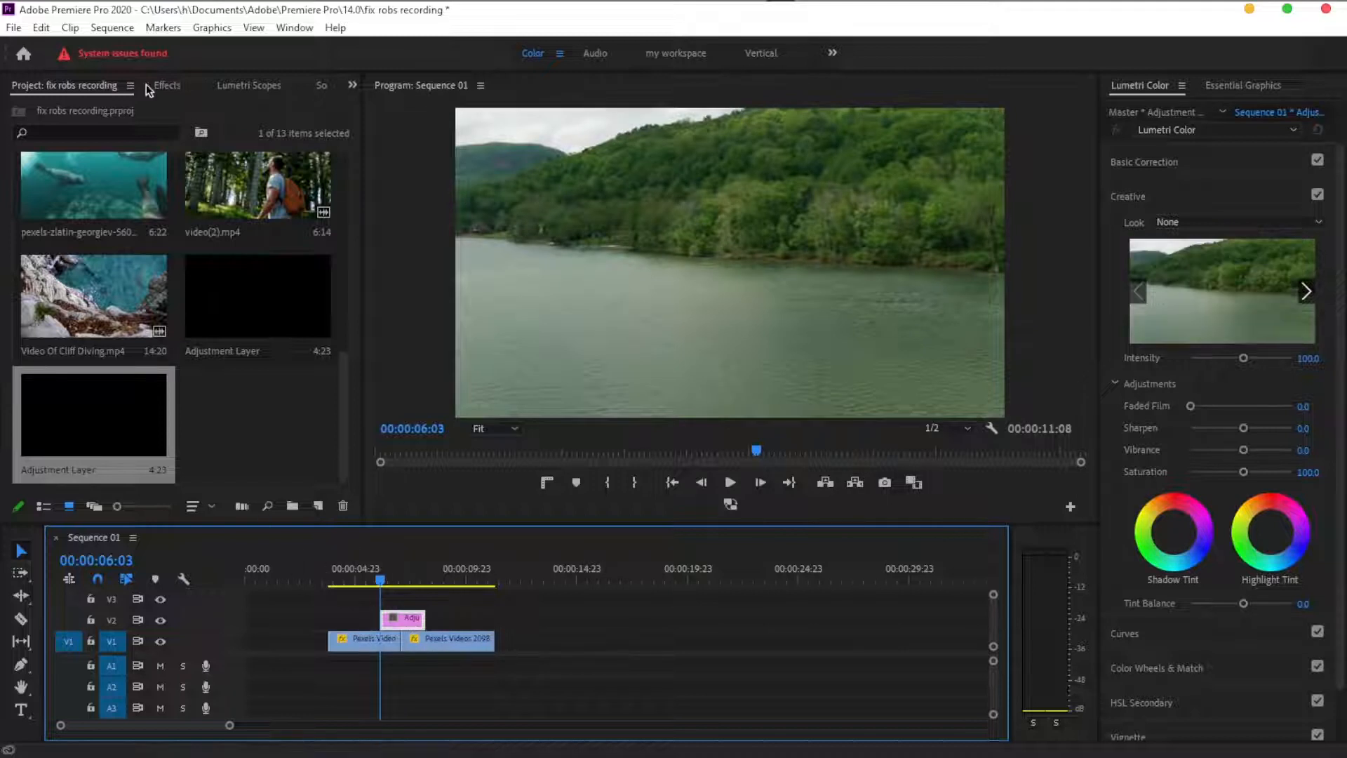
click(167, 85)
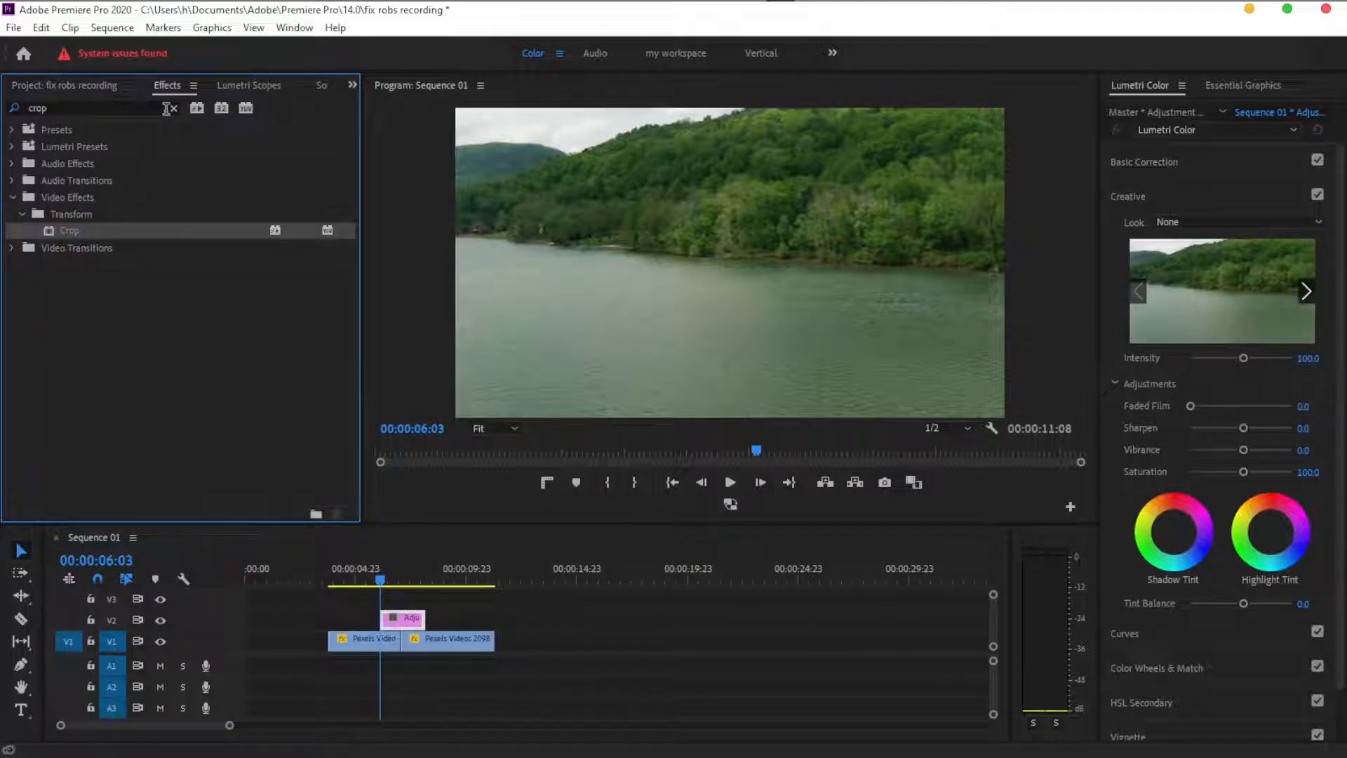
click(168, 108)
click(98, 109)
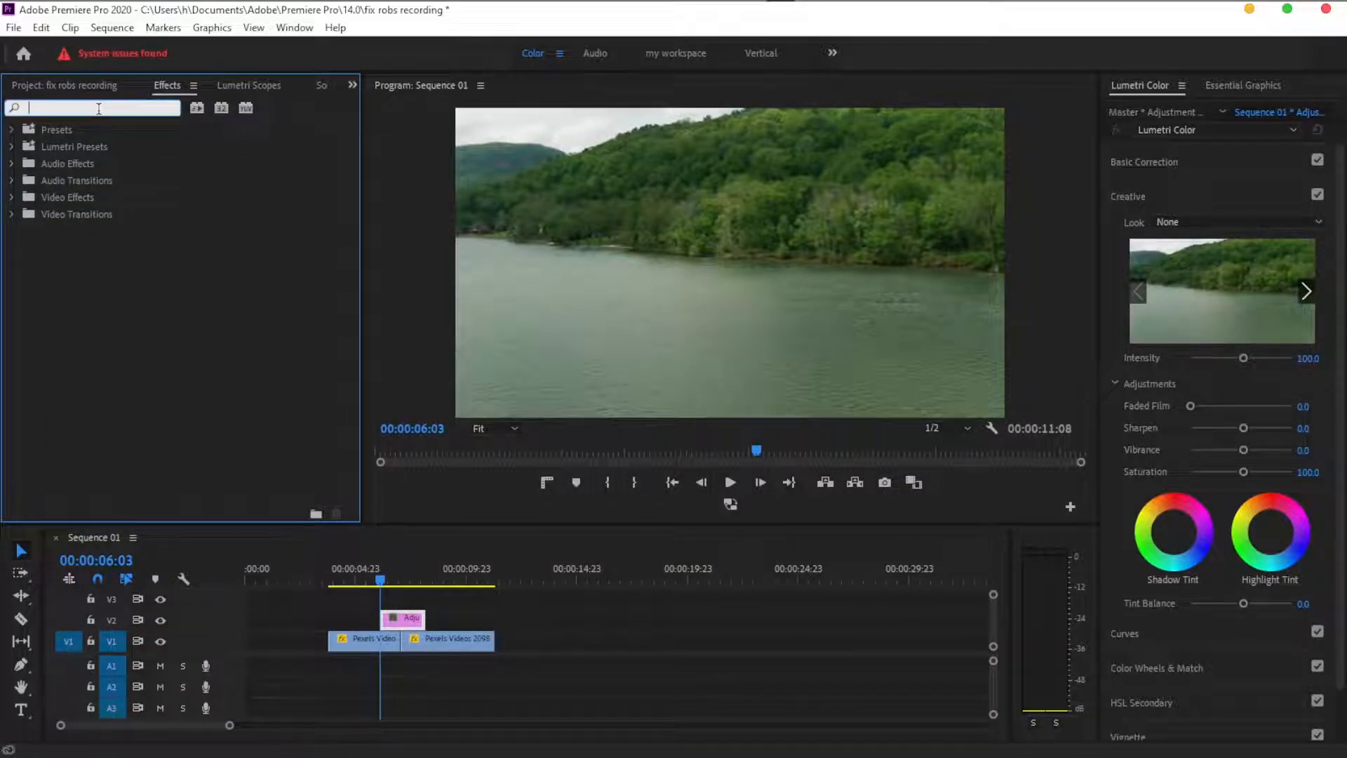
text(c)
text(ffs)
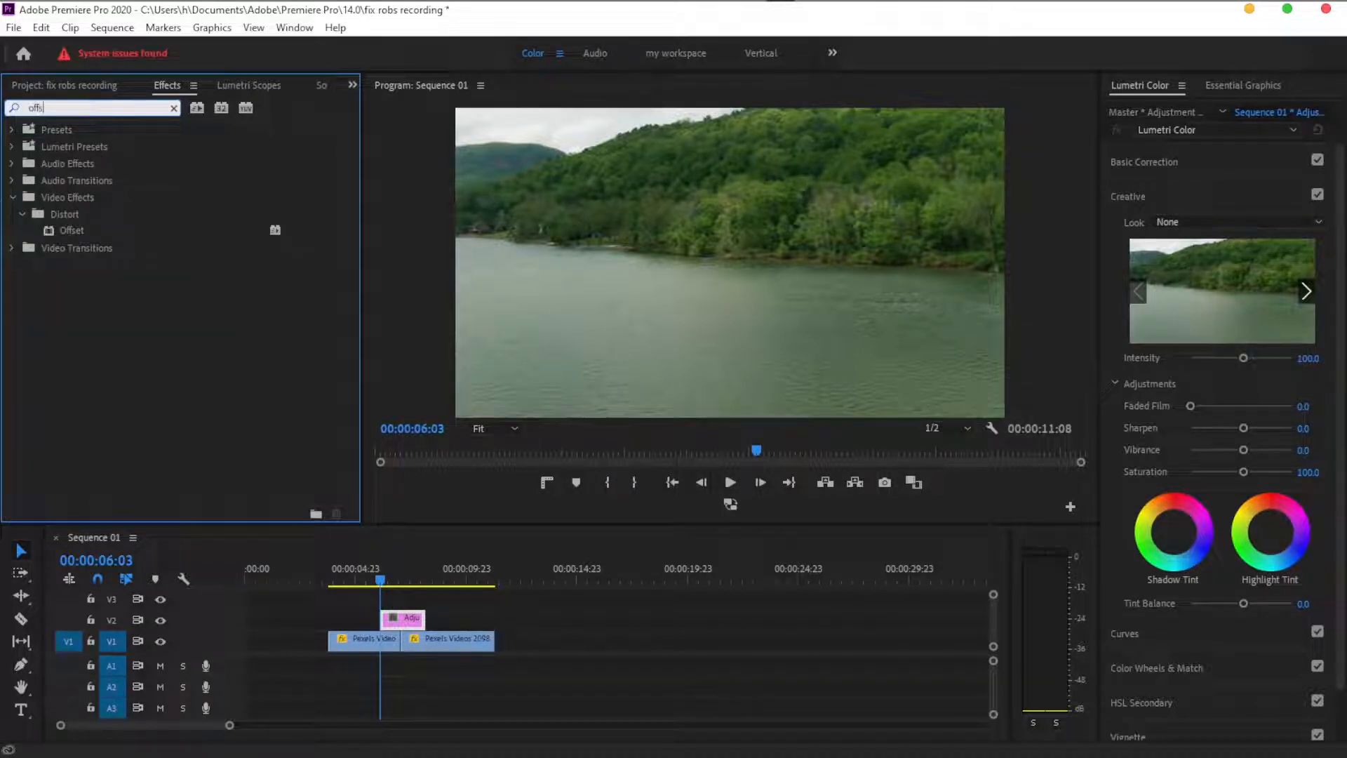
drag(91, 231, 402, 622)
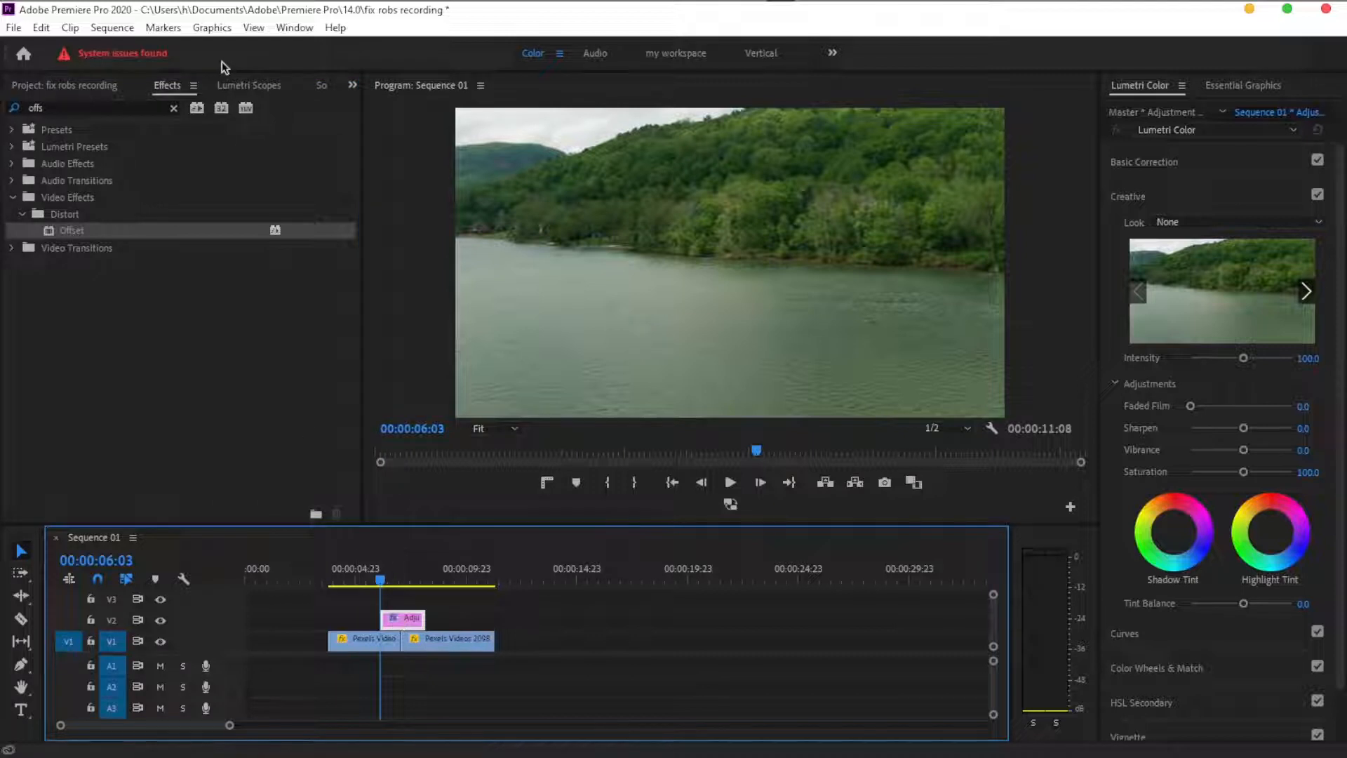
- Turn off the Offset effect's existing Shift Center To animation and restart it with a keyframe at 00:00:06:15
click(353, 87)
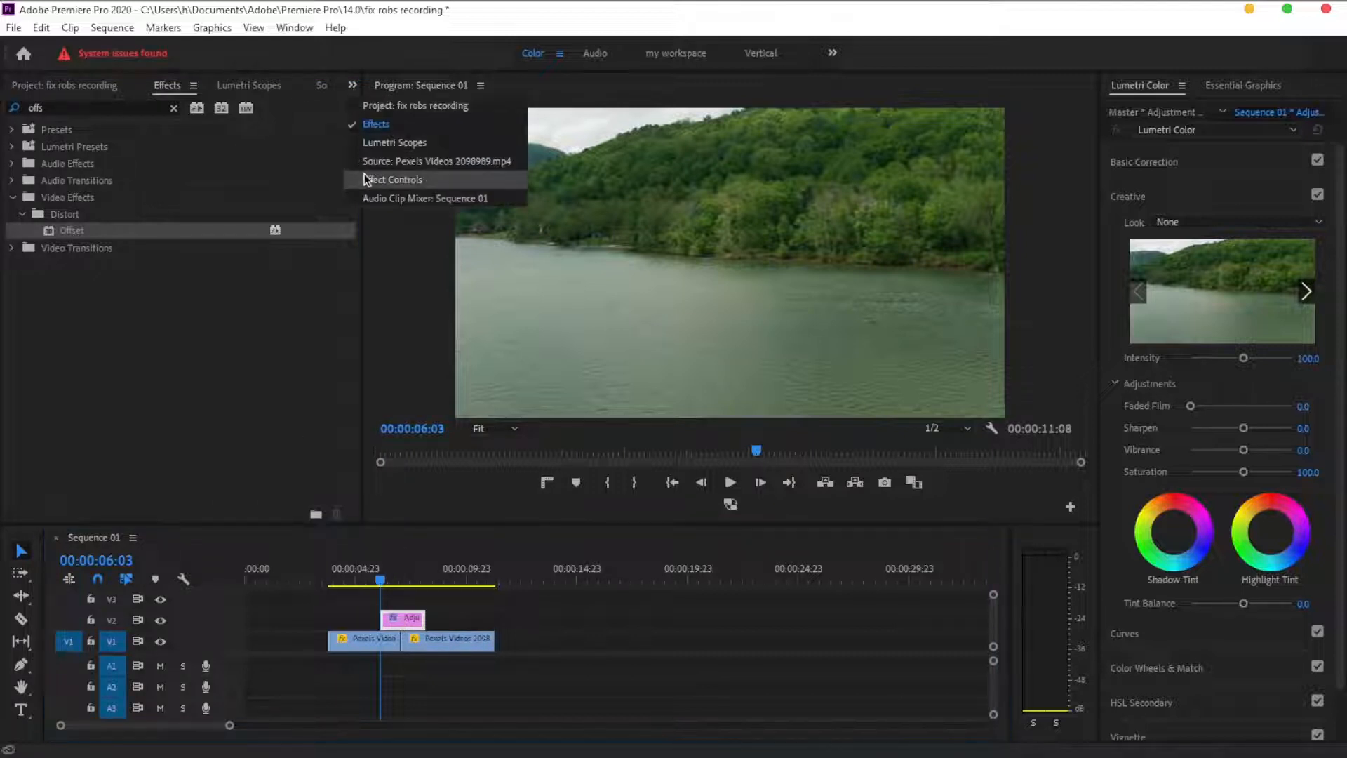
click(364, 175)
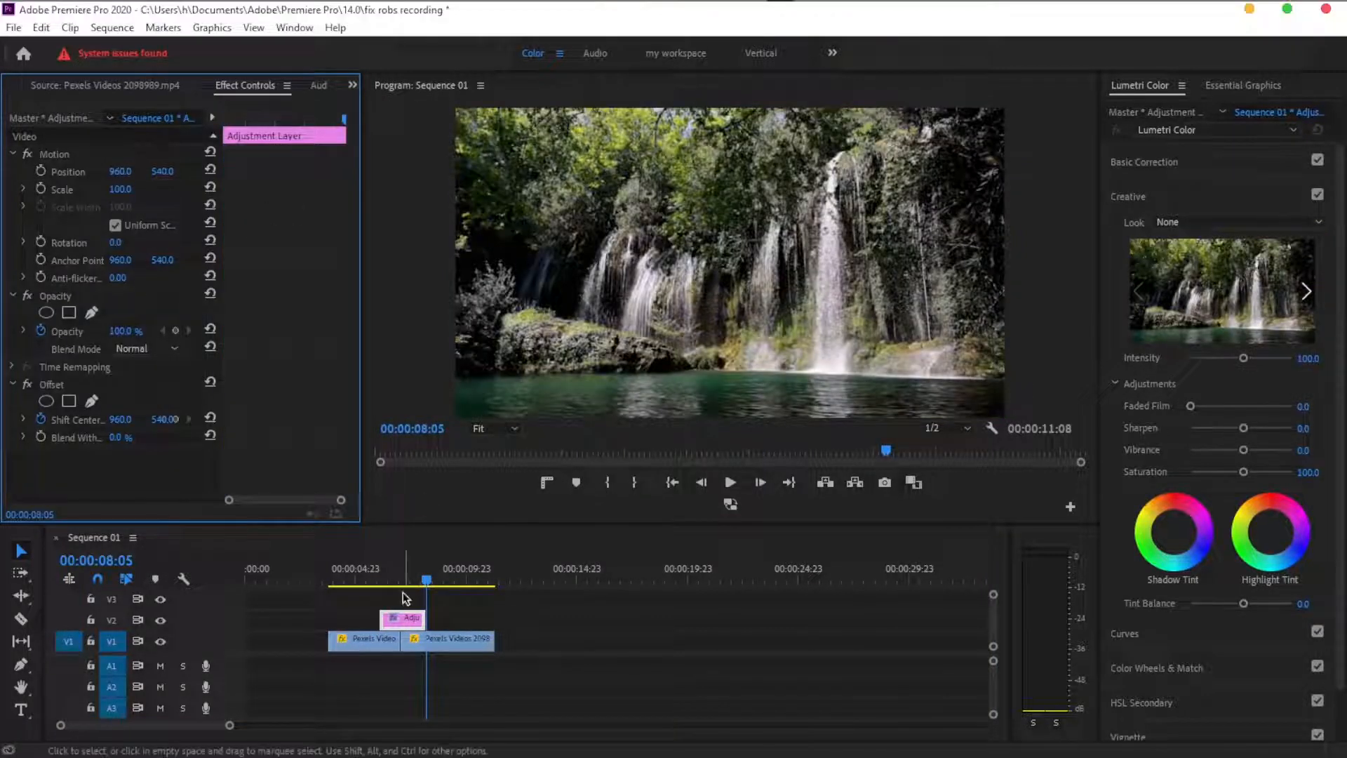
click(402, 581)
drag(402, 581, 397, 607)
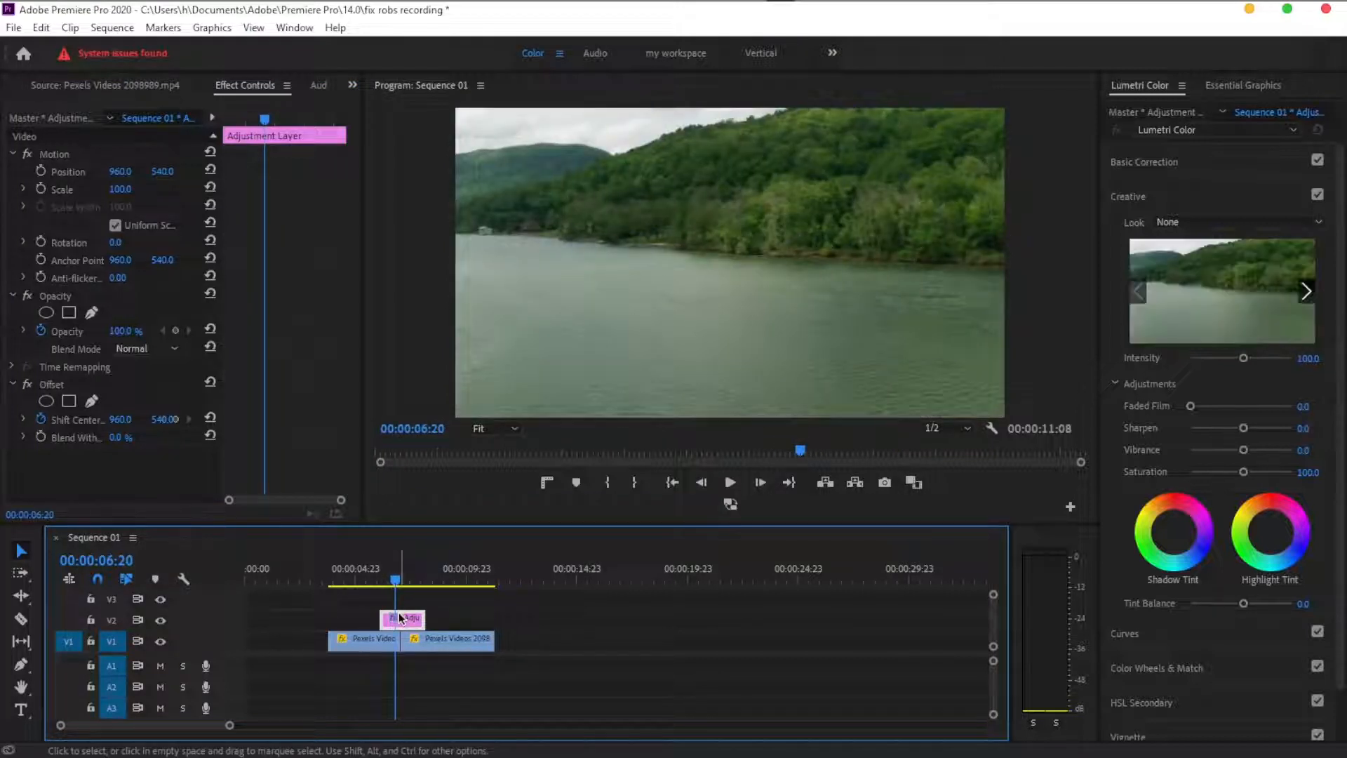
click(42, 420)
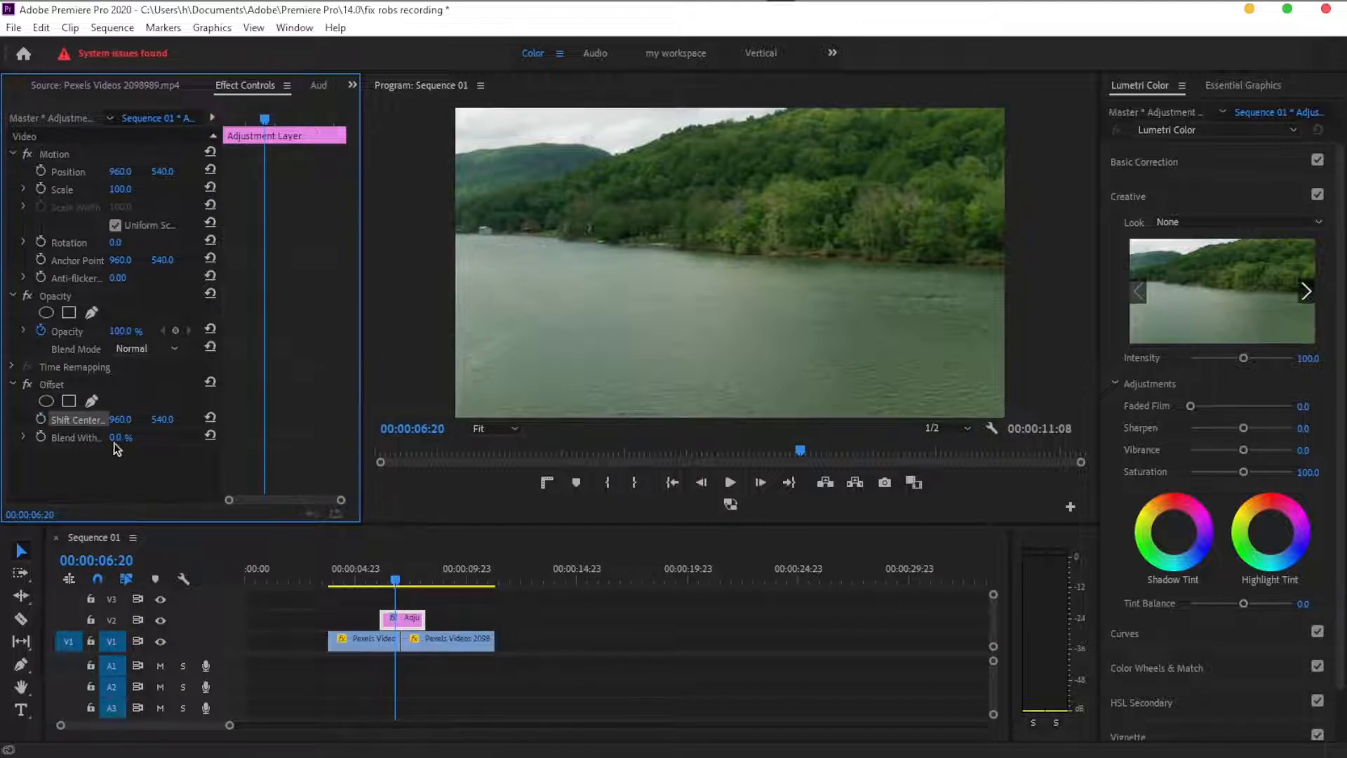
click(396, 586)
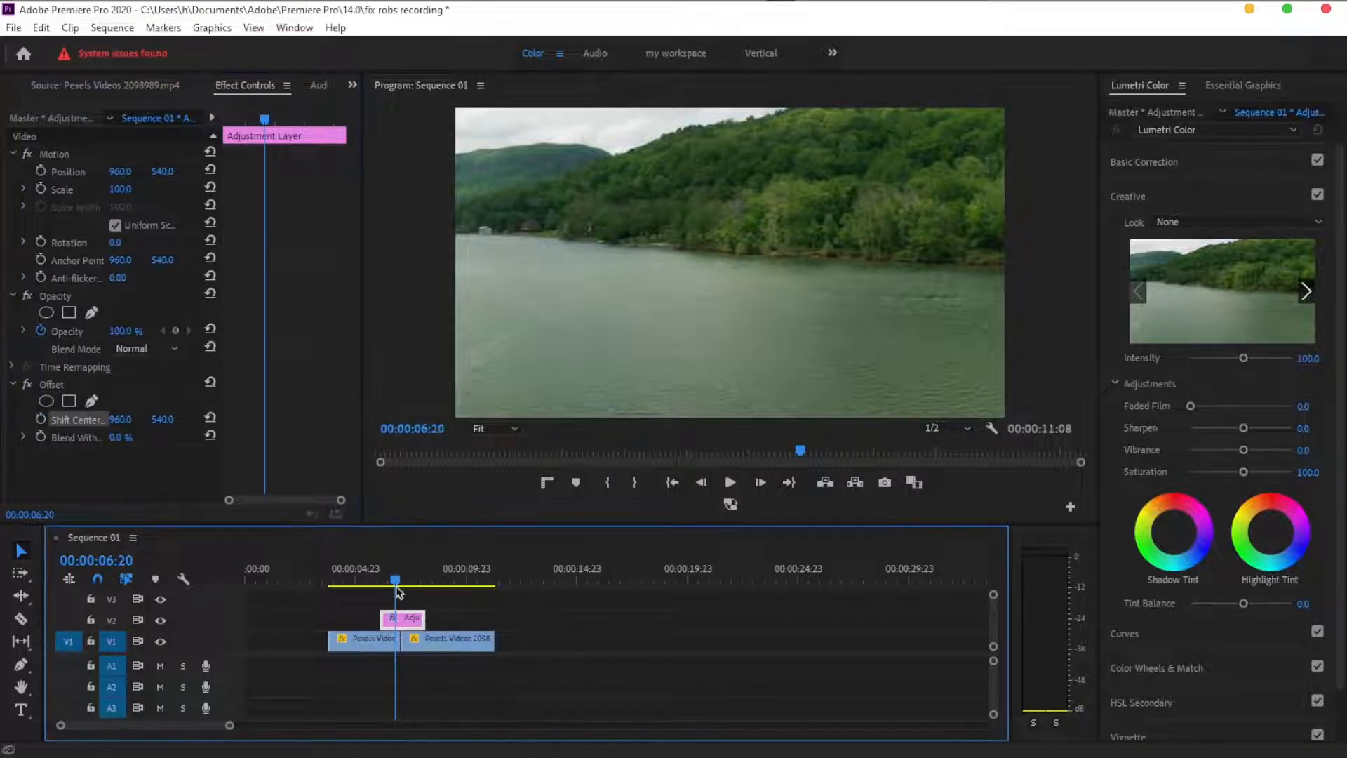
key(shift+Left)
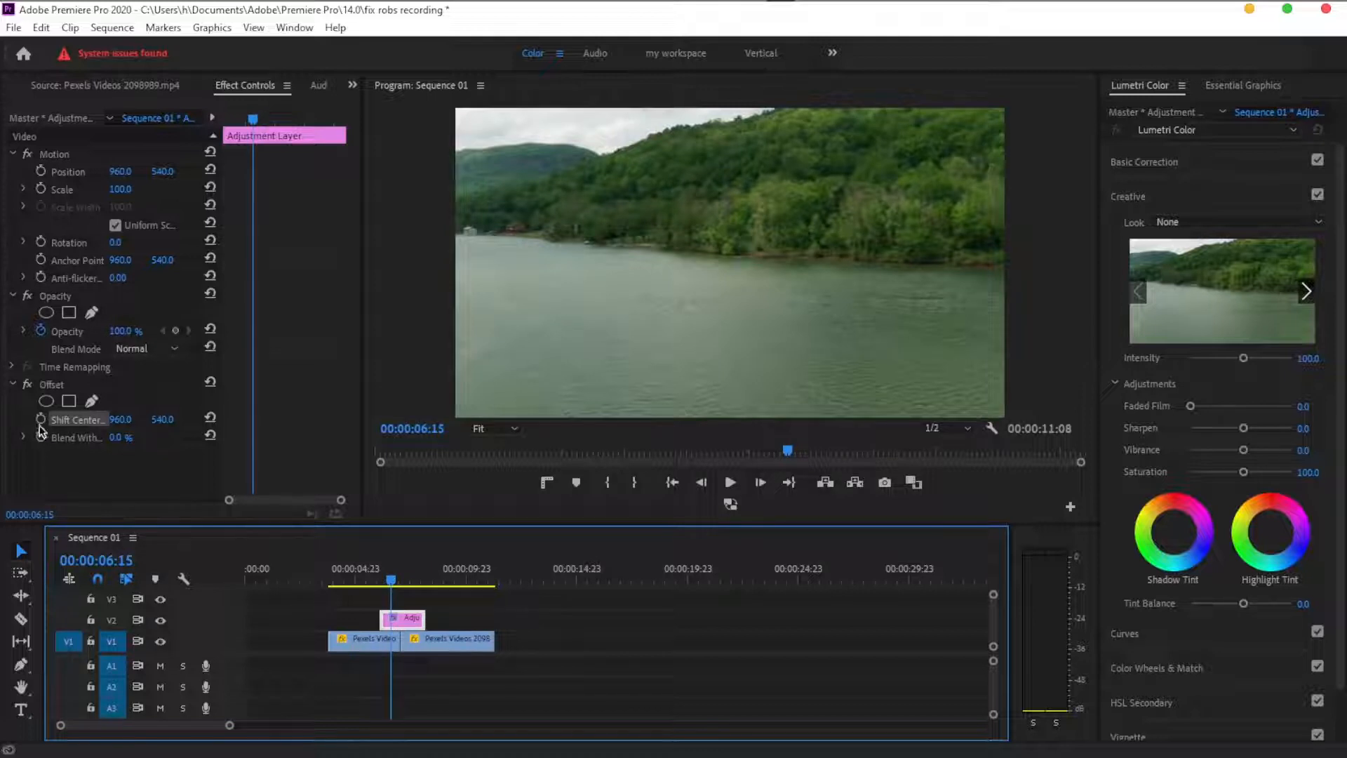
click(41, 419)
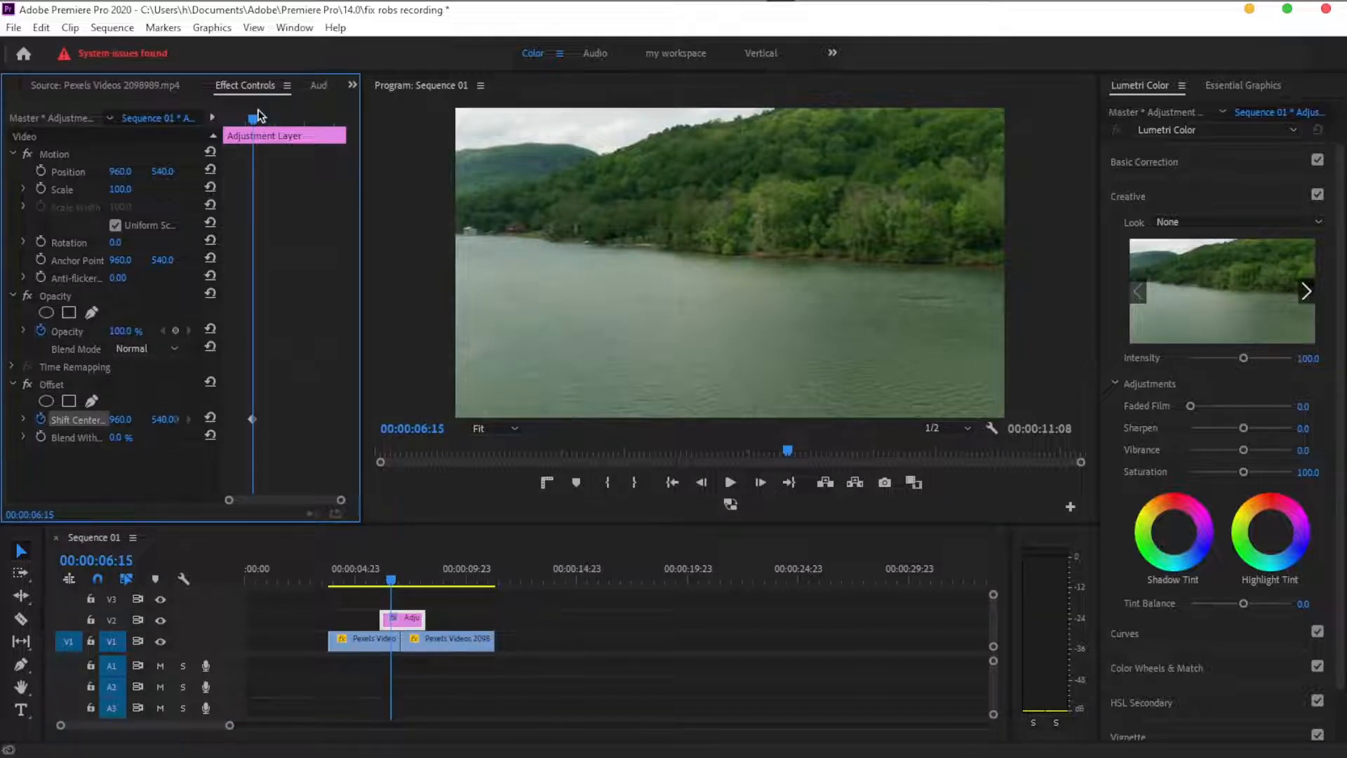
- Add a Shift Center To keyframe at 00:00:07:11 with horizontal value 2874, then set Ease Out on the first keyframe and Ease In on the second
drag(259, 120, 302, 130)
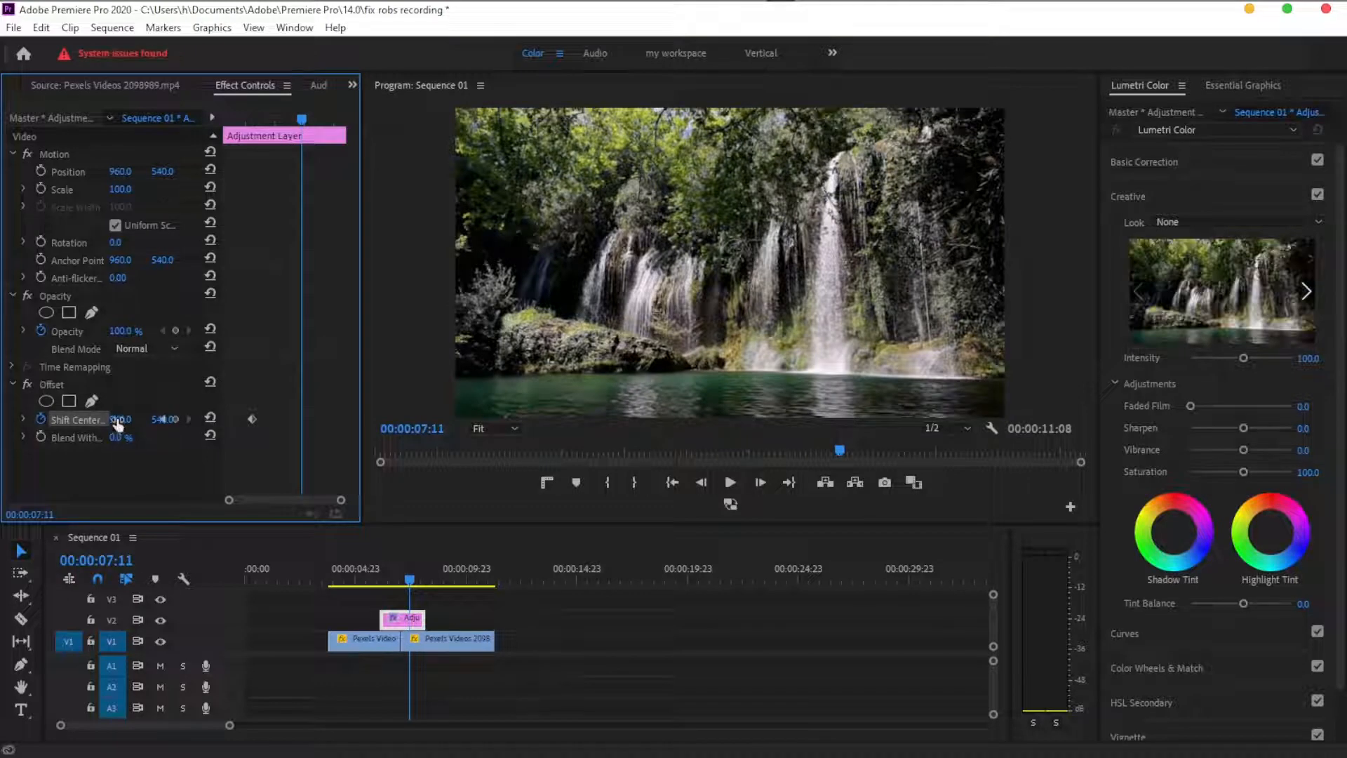
drag(118, 422, 161, 419)
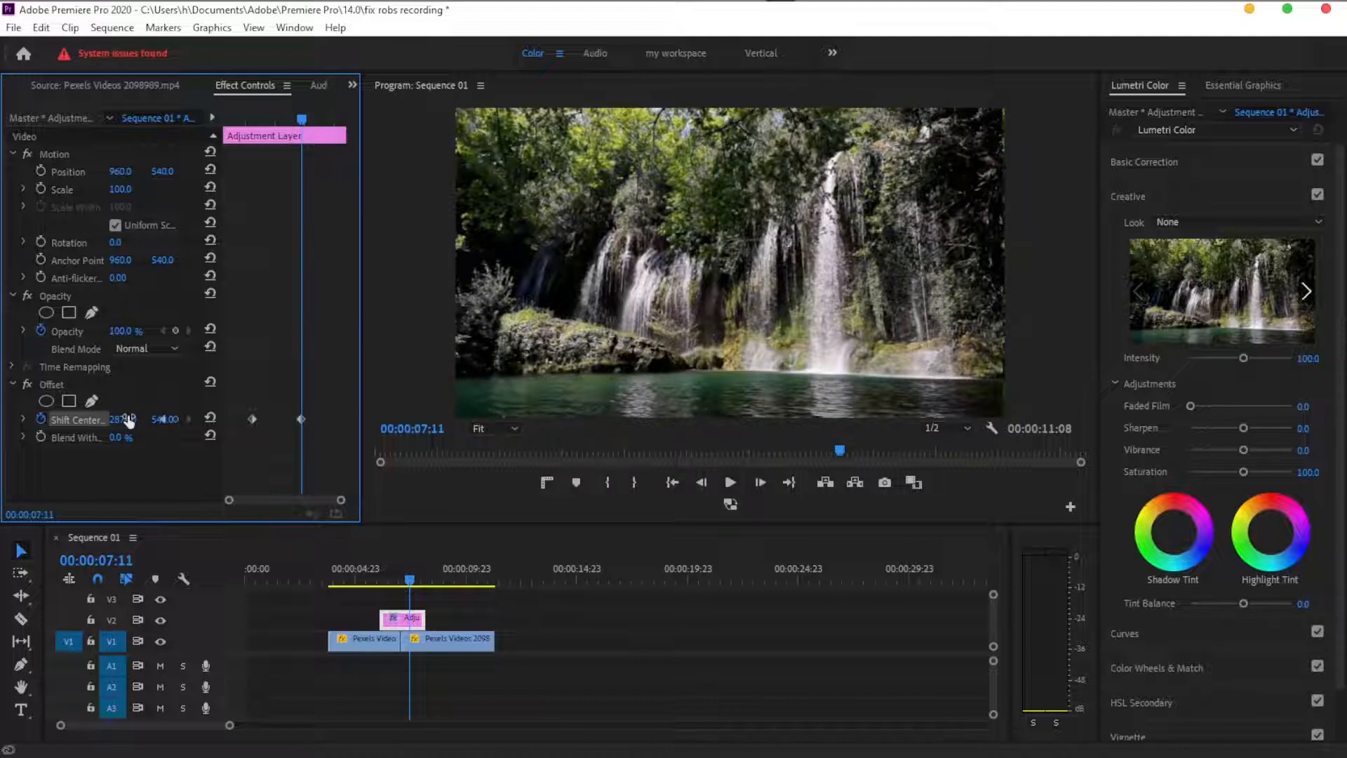
right_click(253, 420)
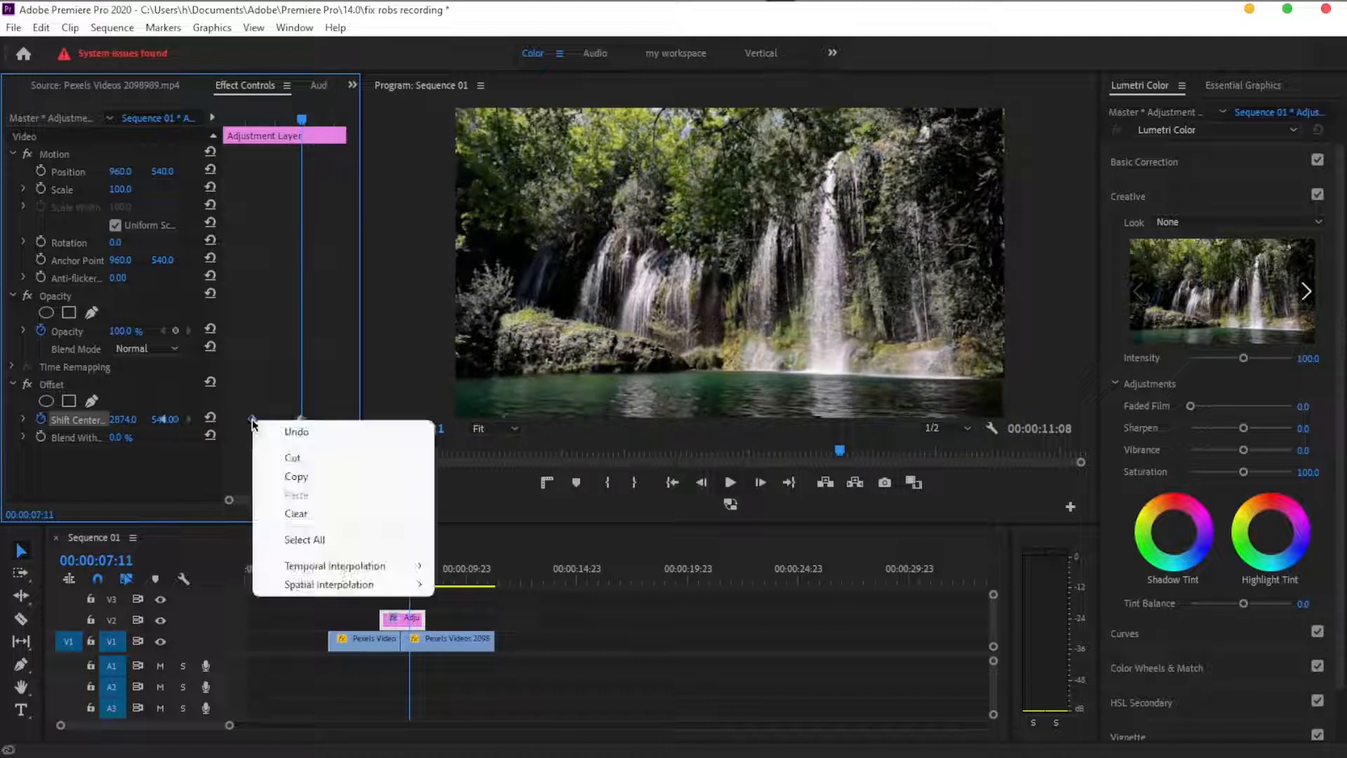
mouse_move(318, 566)
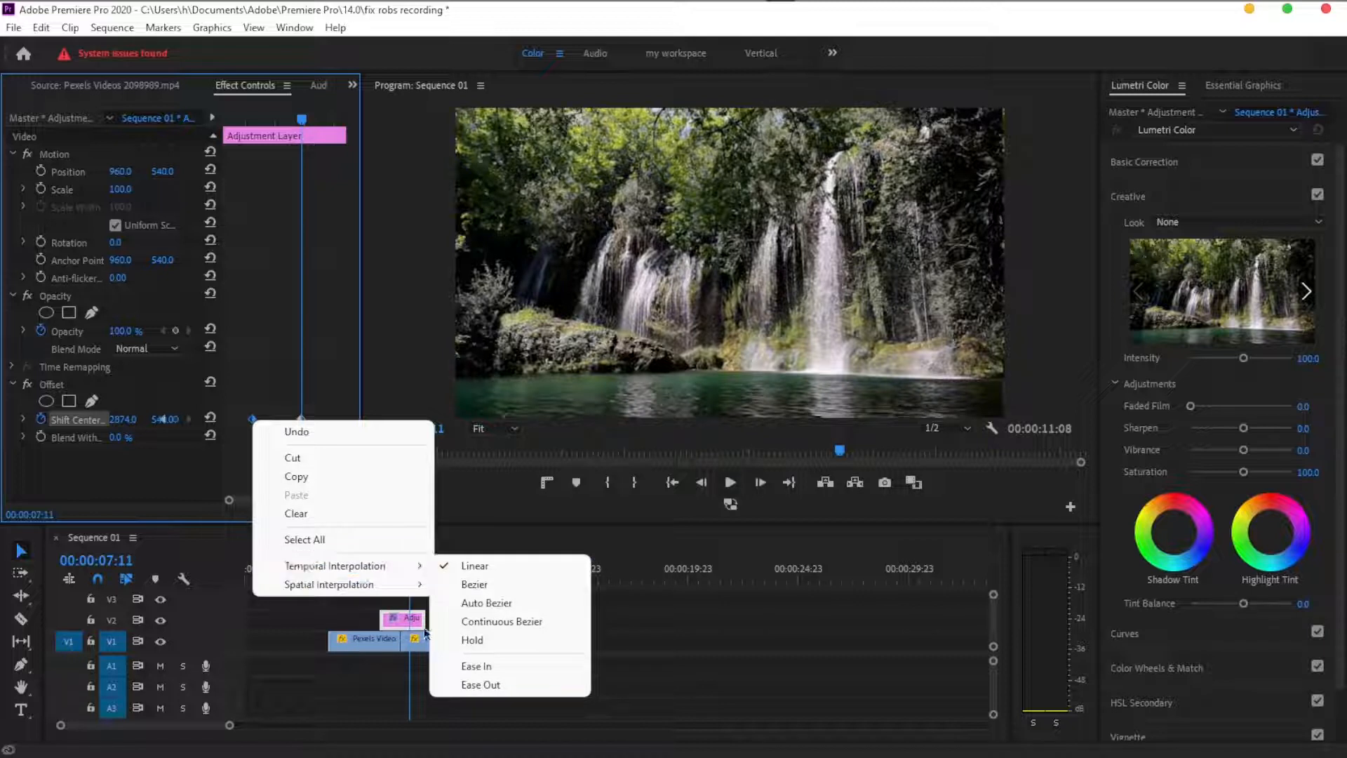
click(480, 683)
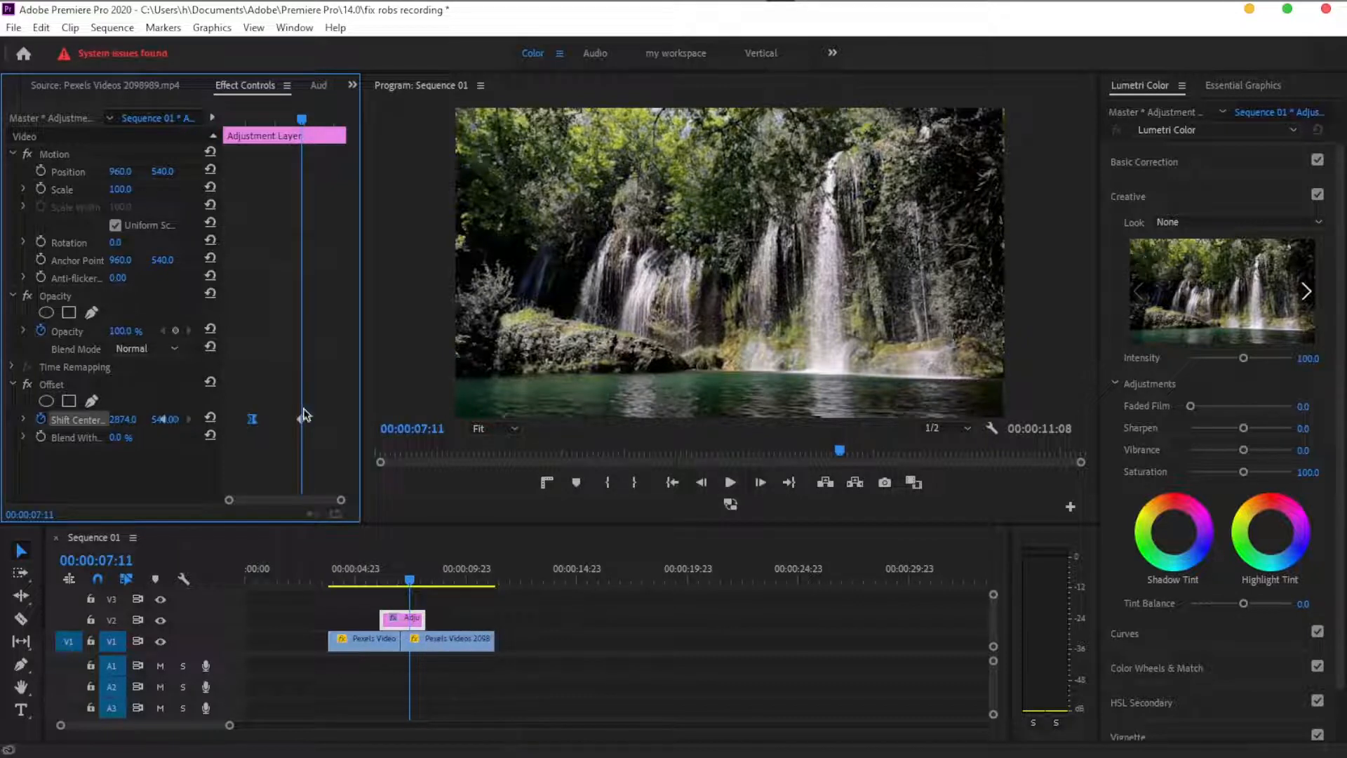
right_click(304, 416)
mouse_move(400, 564)
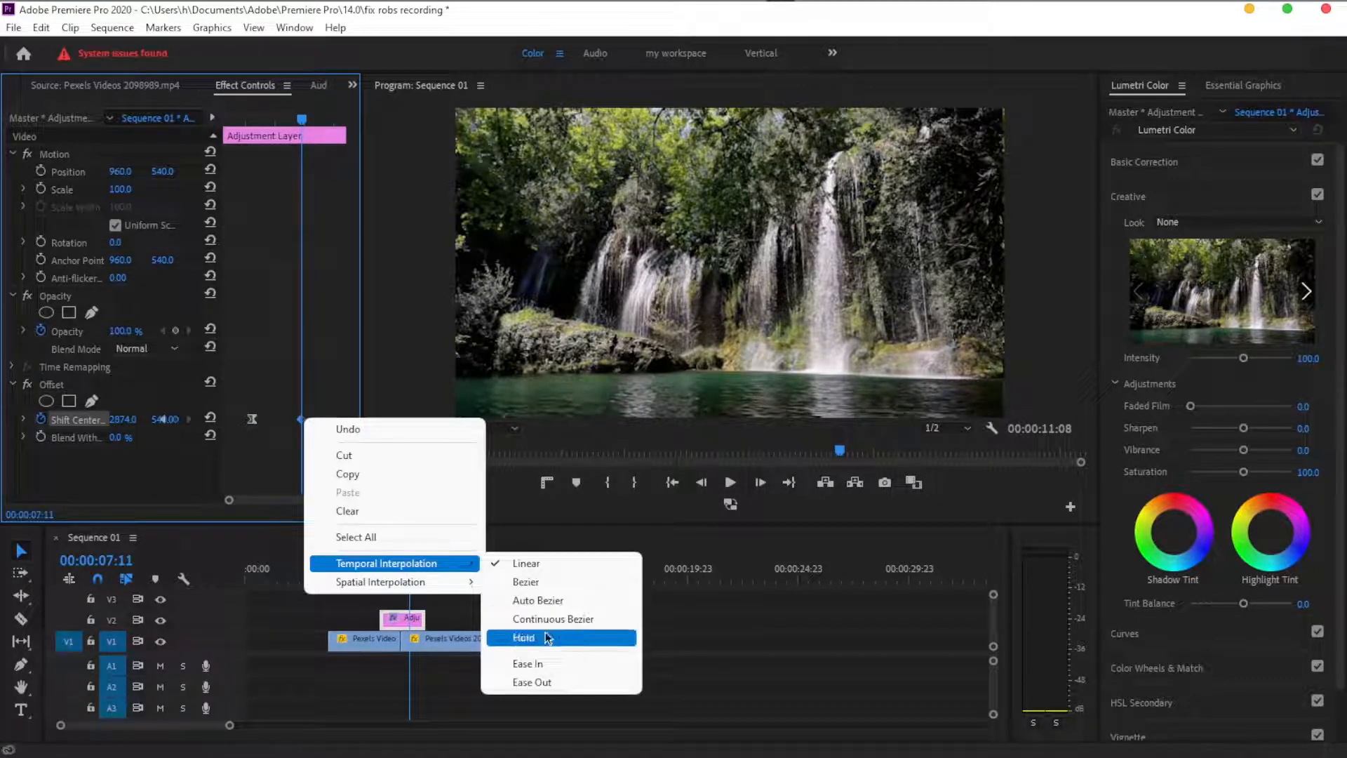
click(533, 664)
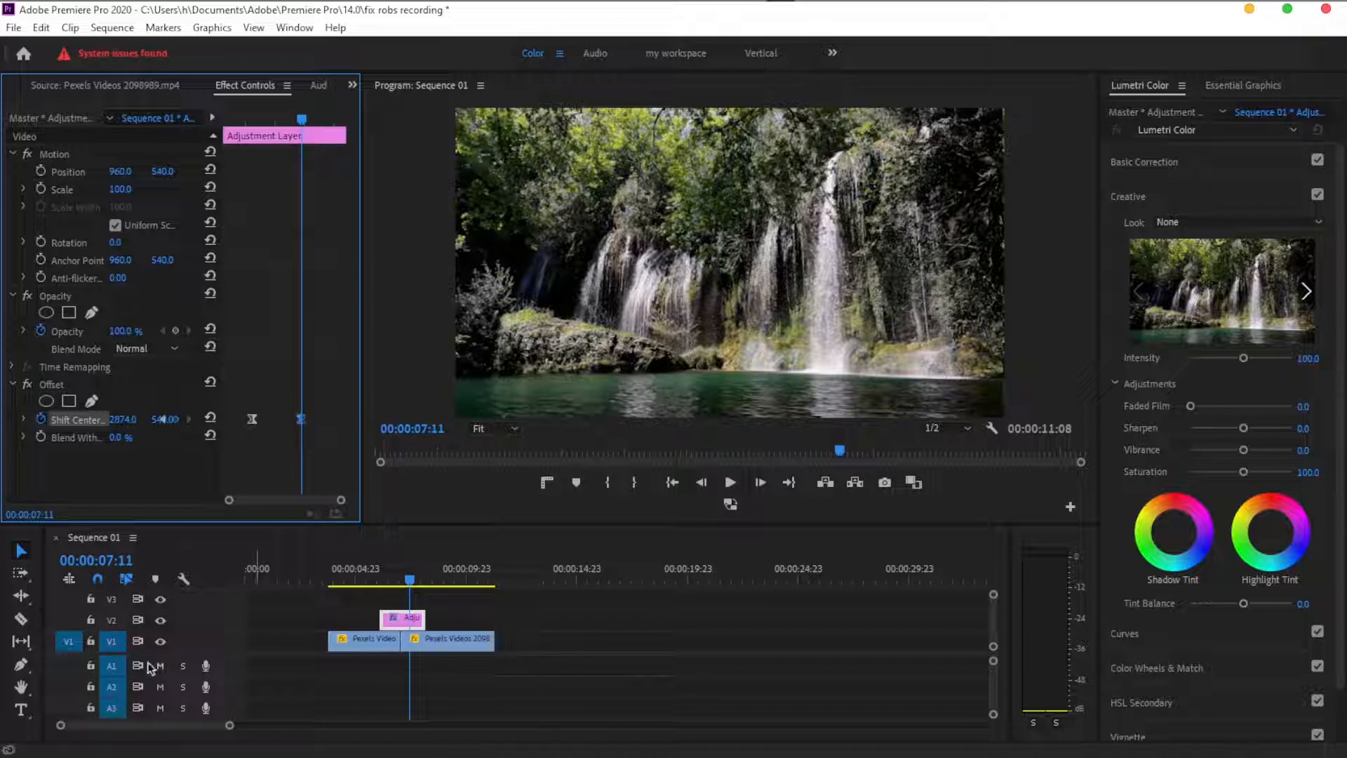
- Find the Directional Blur effect and apply it to the short adjustment layer over the cut
click(380, 571)
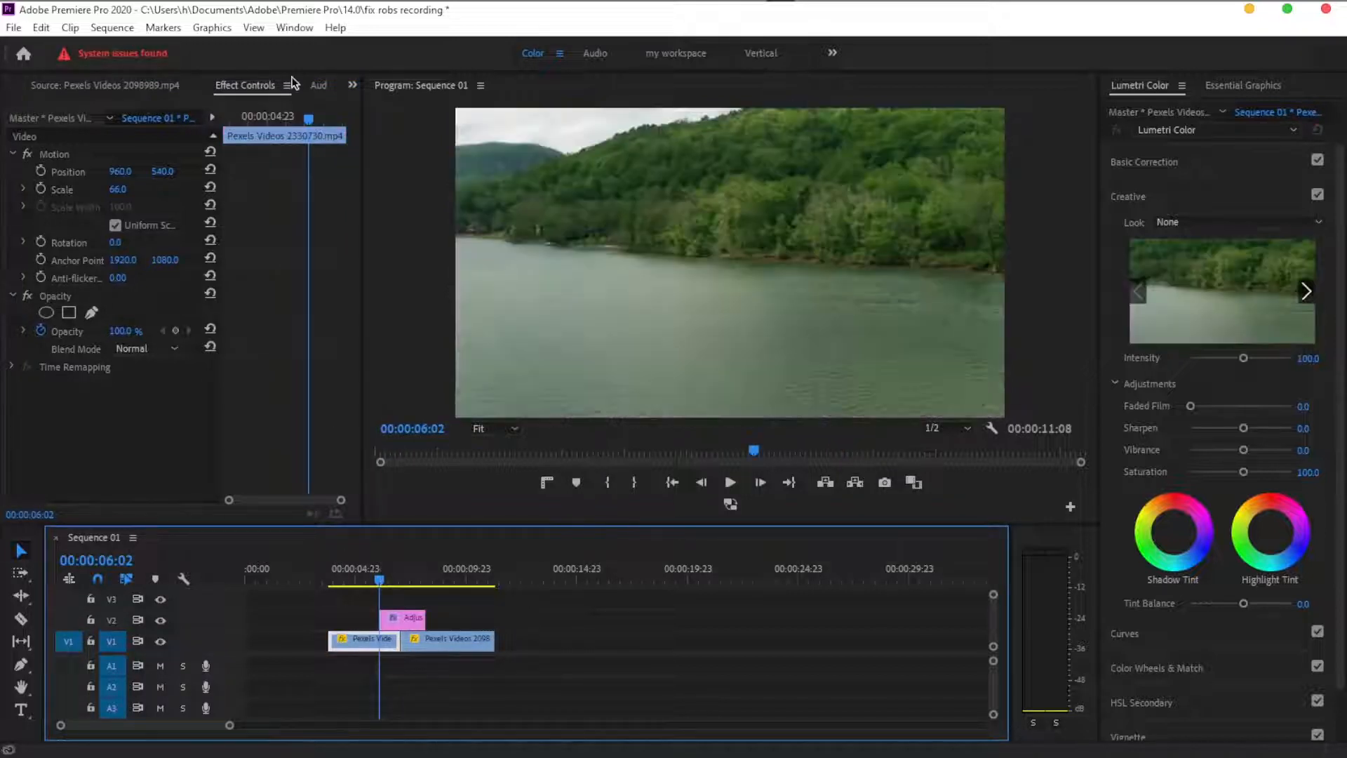
click(352, 85)
click(372, 125)
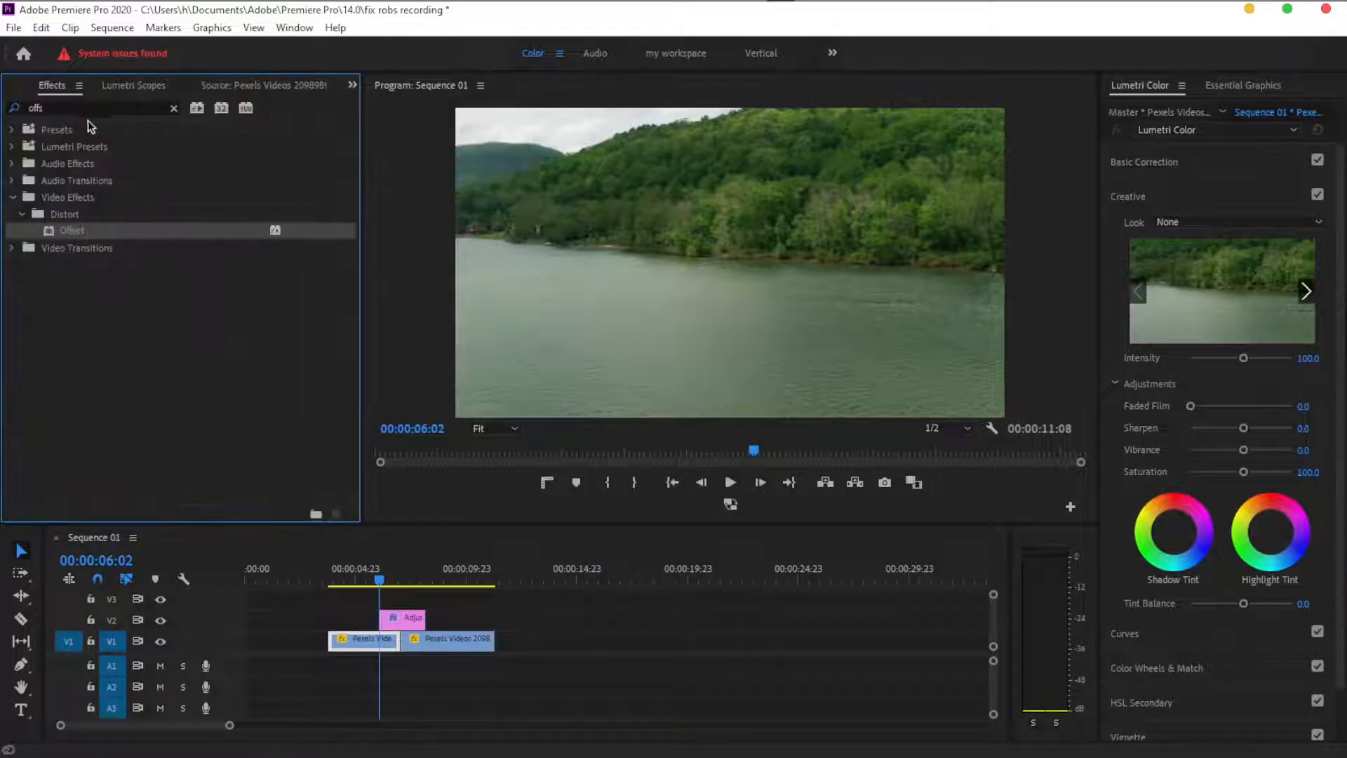
click(174, 108)
click(131, 106)
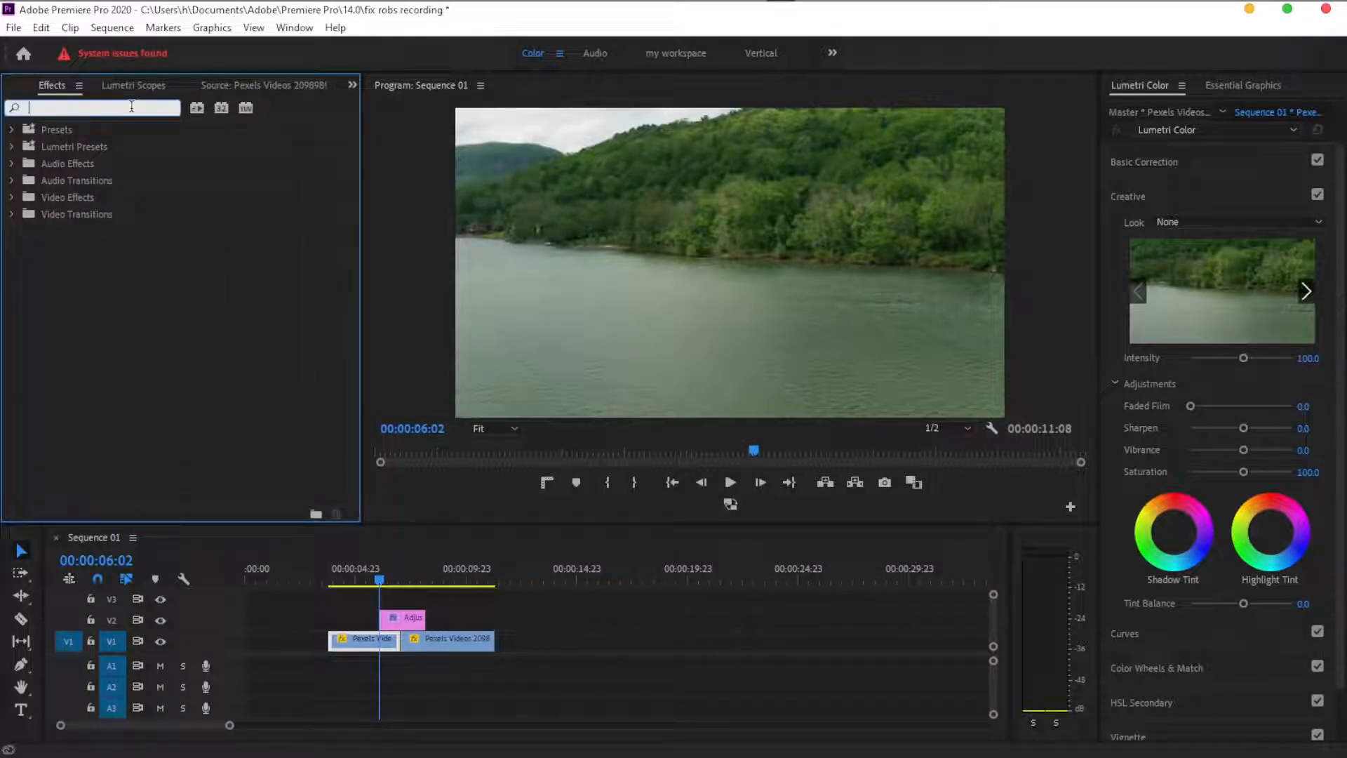
text(dire)
click(86, 232)
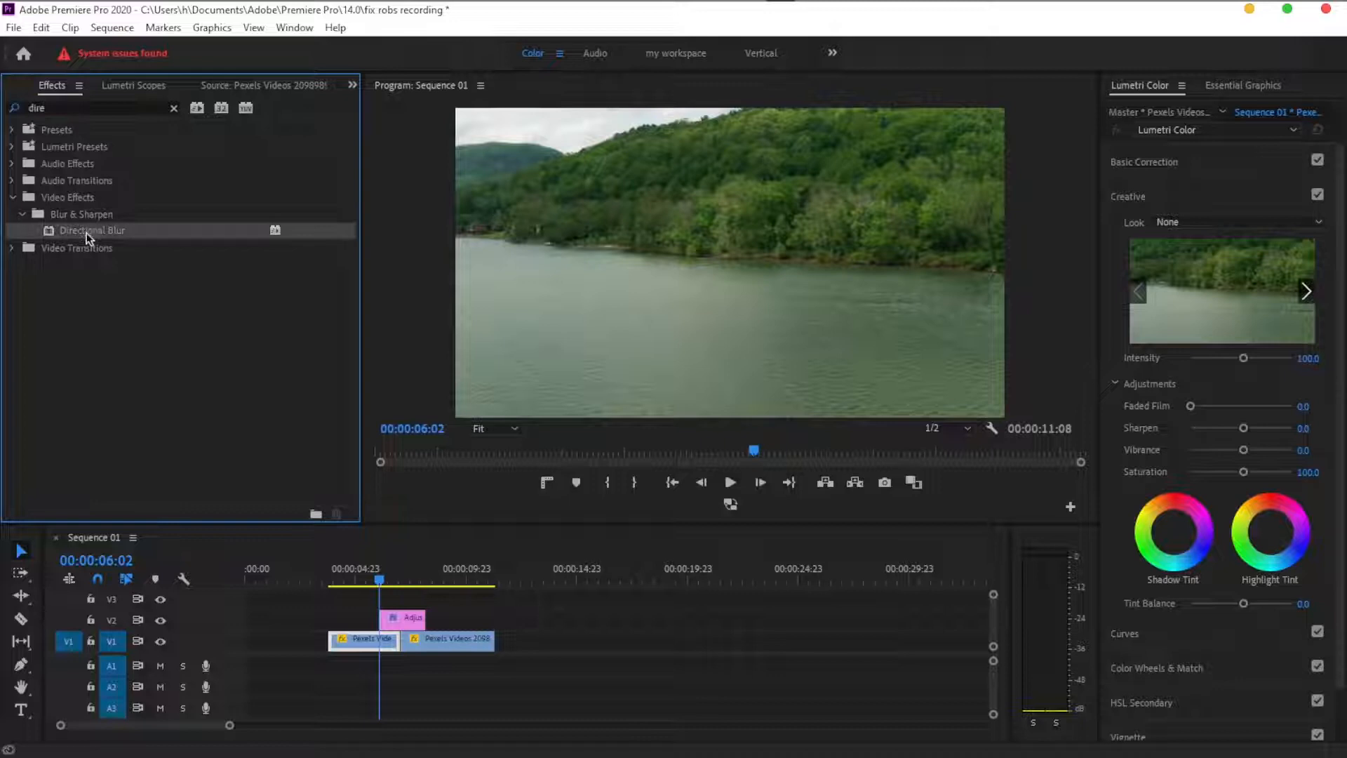
click(394, 615)
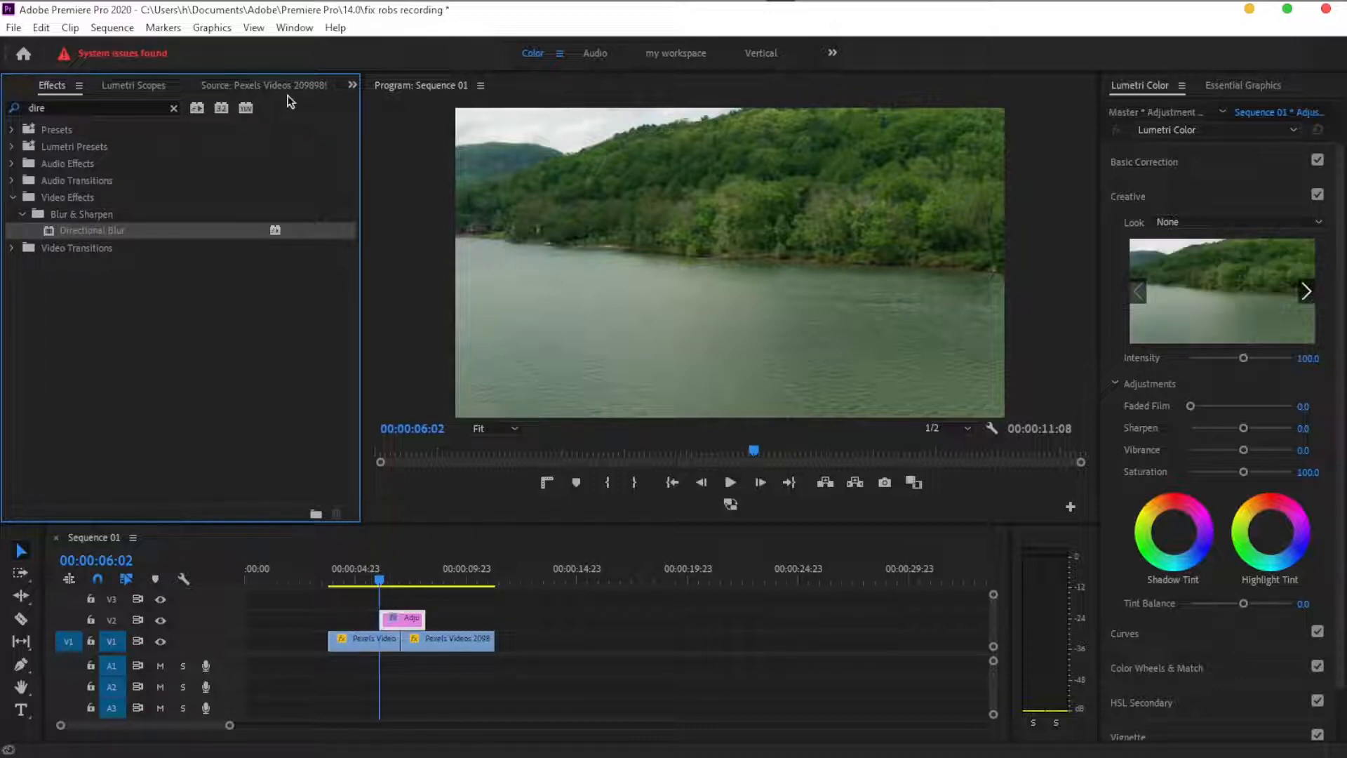
- Set the Directional Blur's Blur Length to 180 with the playhead at 00:00:07:01, and open its Direction value for editing
click(352, 86)
click(385, 181)
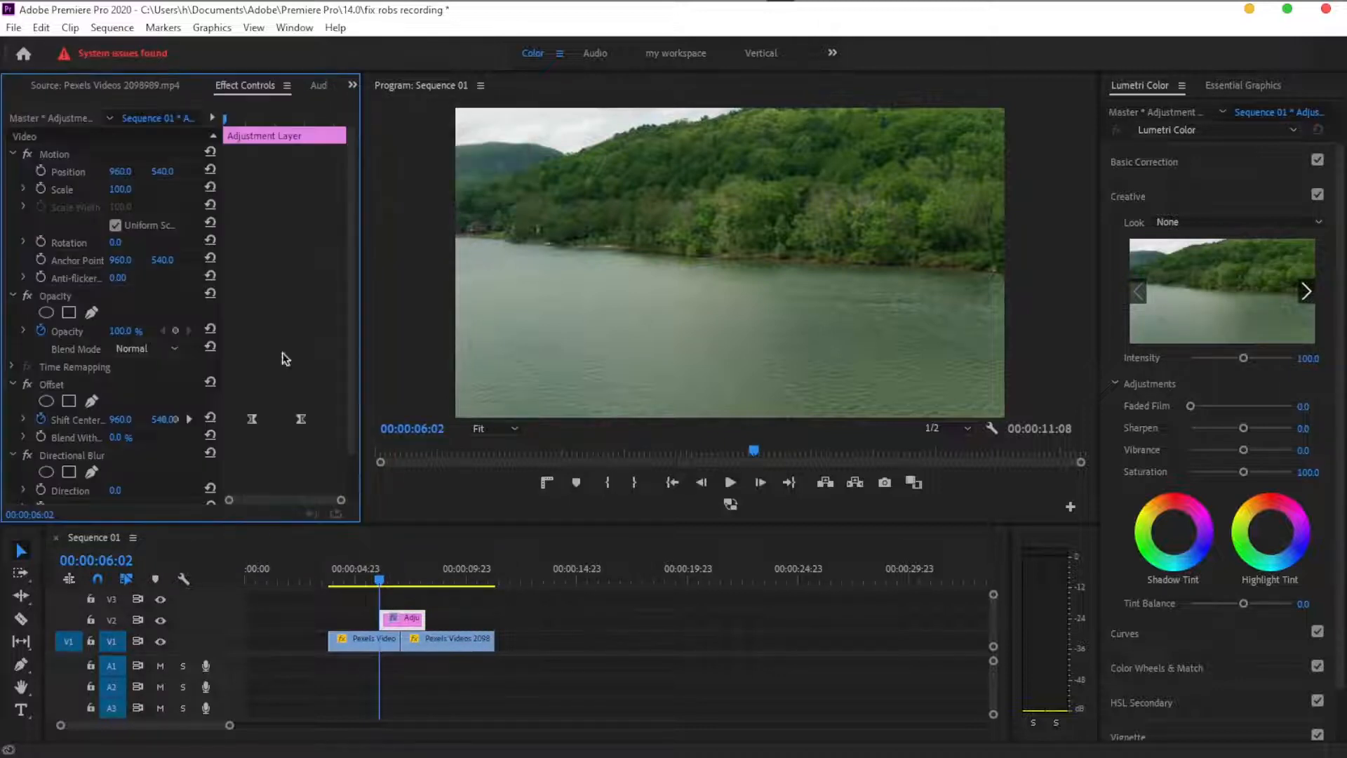
scroll(154, 460, down, 2)
click(125, 459)
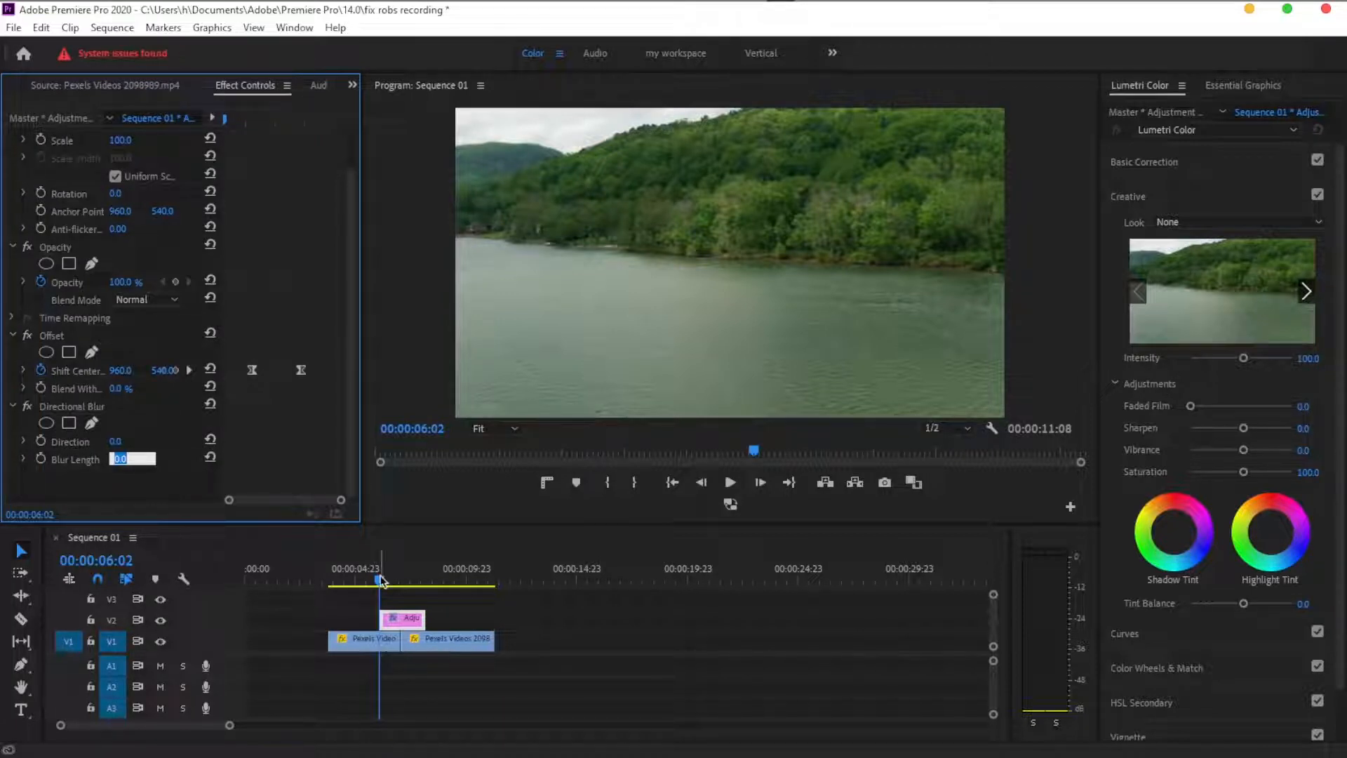
drag(381, 580, 402, 583)
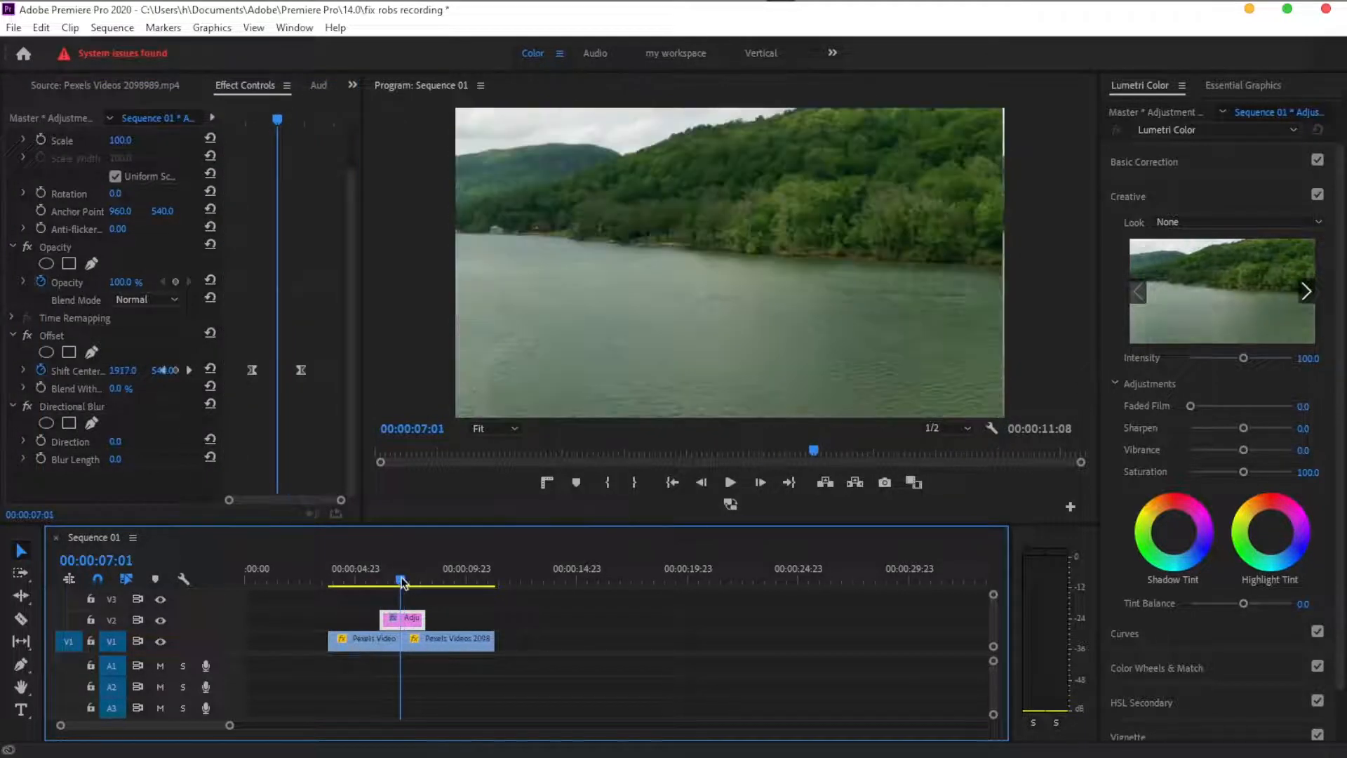
click(122, 461)
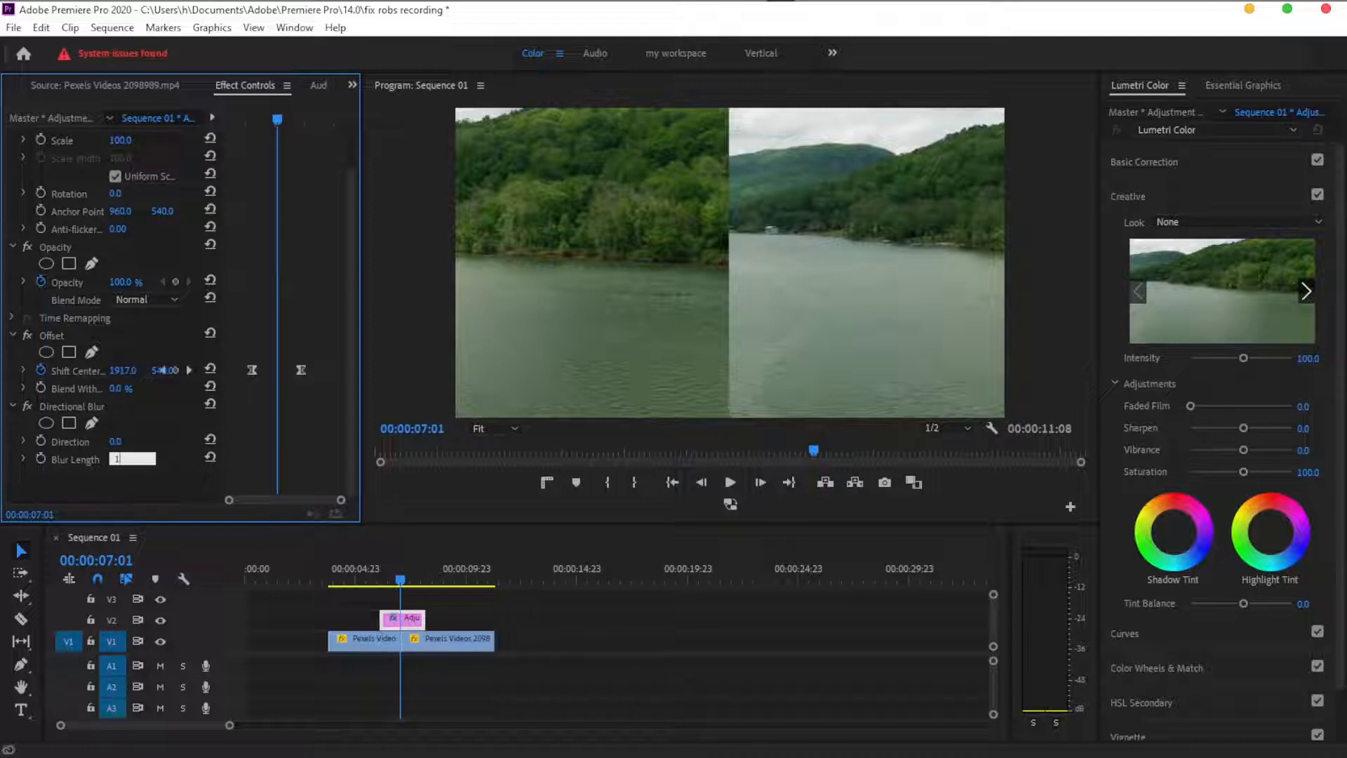
text(180)
key(Return)
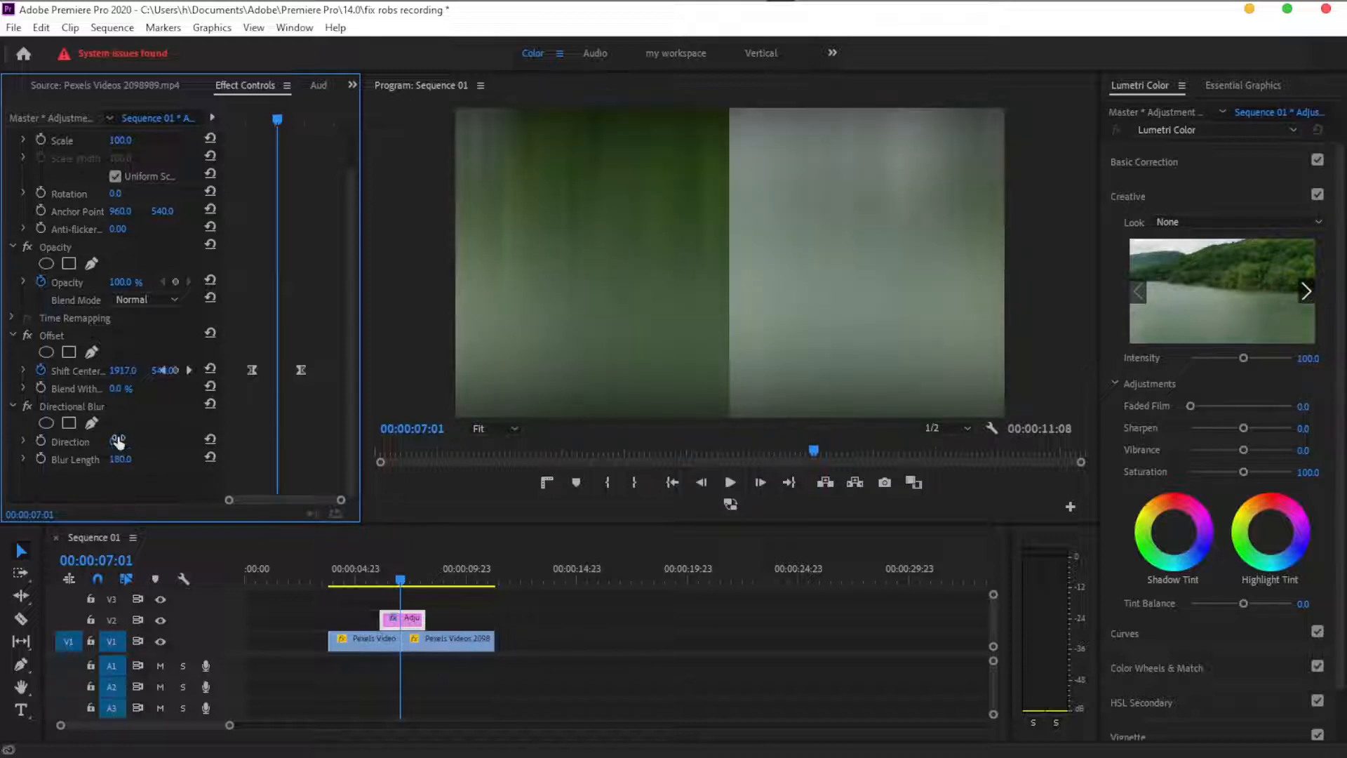
click(117, 440)
key(Return)
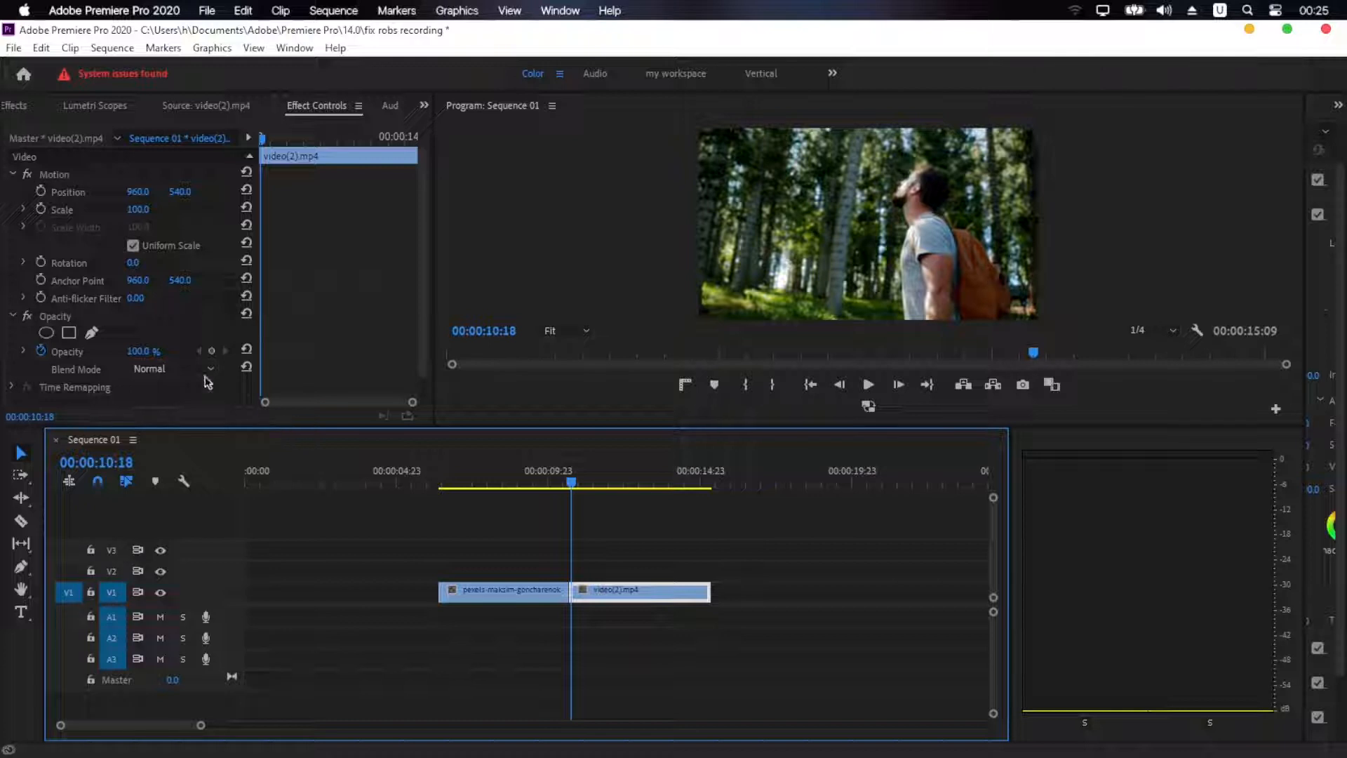
- Place an adjustment layer from the project on V2 across the cut between the flower-field clip and video(2).mp4
click(424, 105)
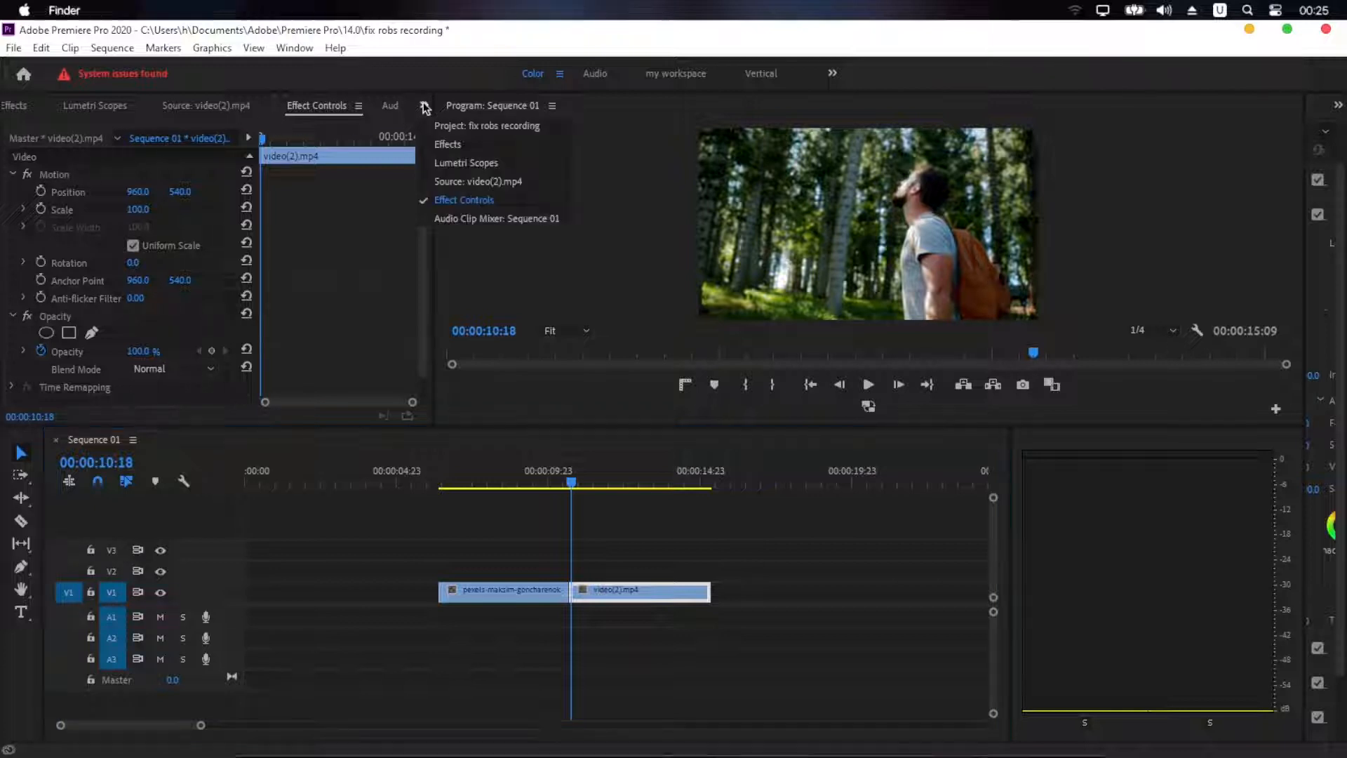
click(433, 129)
scroll(347, 342, down, 5)
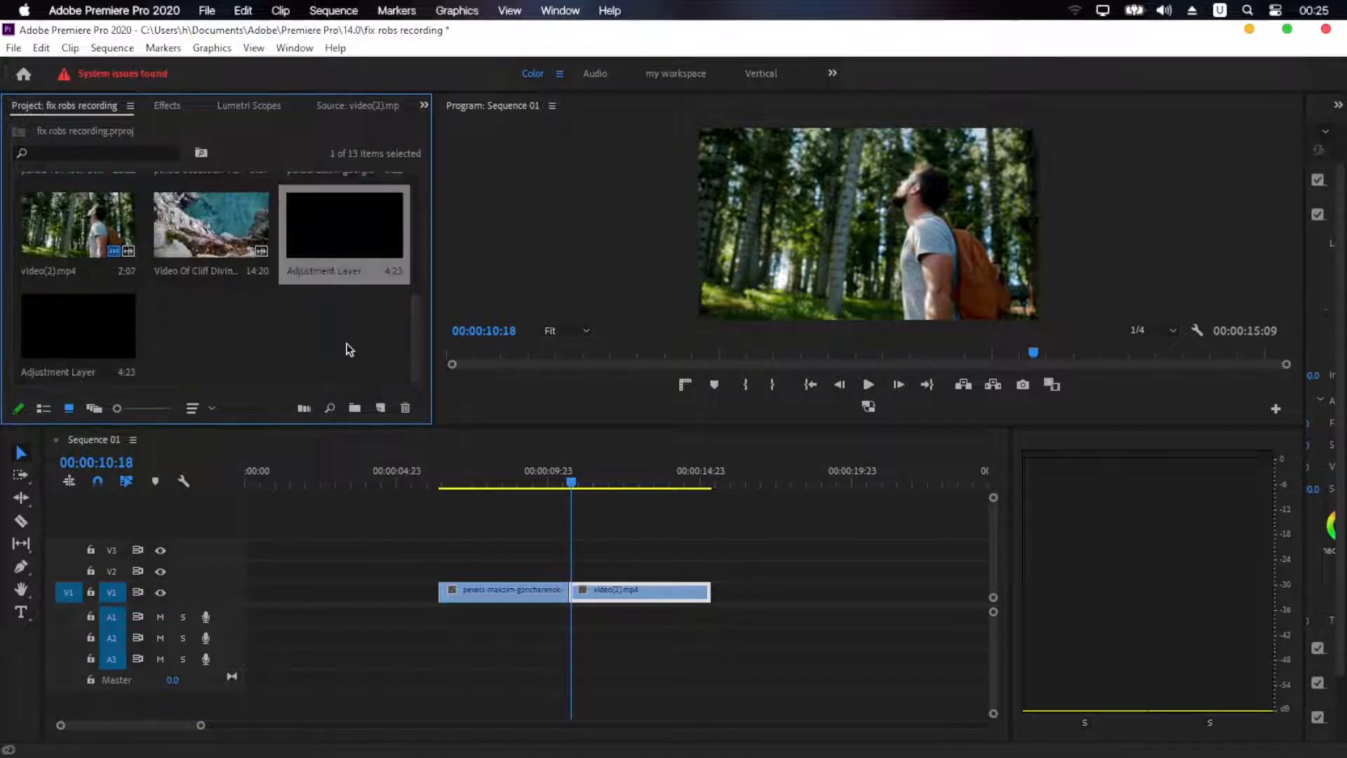
drag(352, 221, 523, 568)
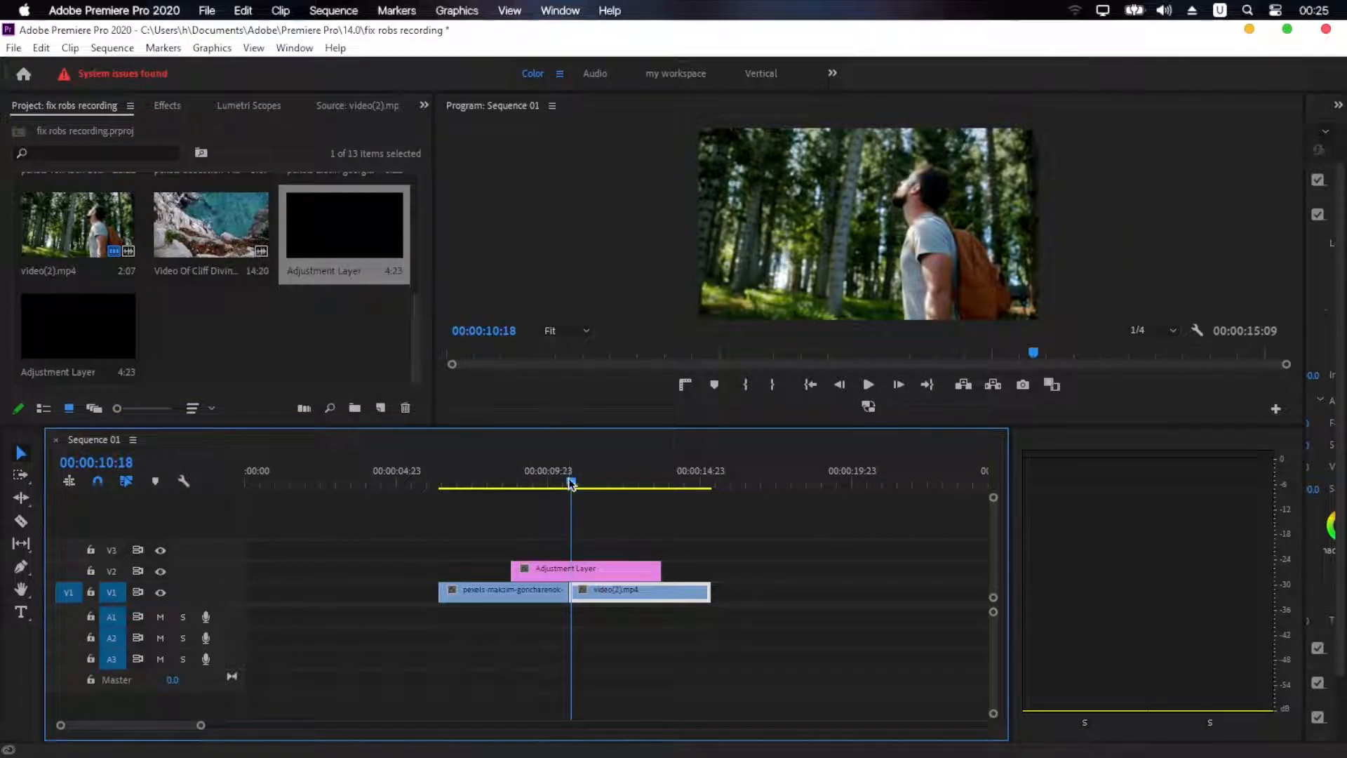
- Select the adjustment layer and position the playhead exactly on the cut at 00:00:10:17
drag(571, 483, 568, 487)
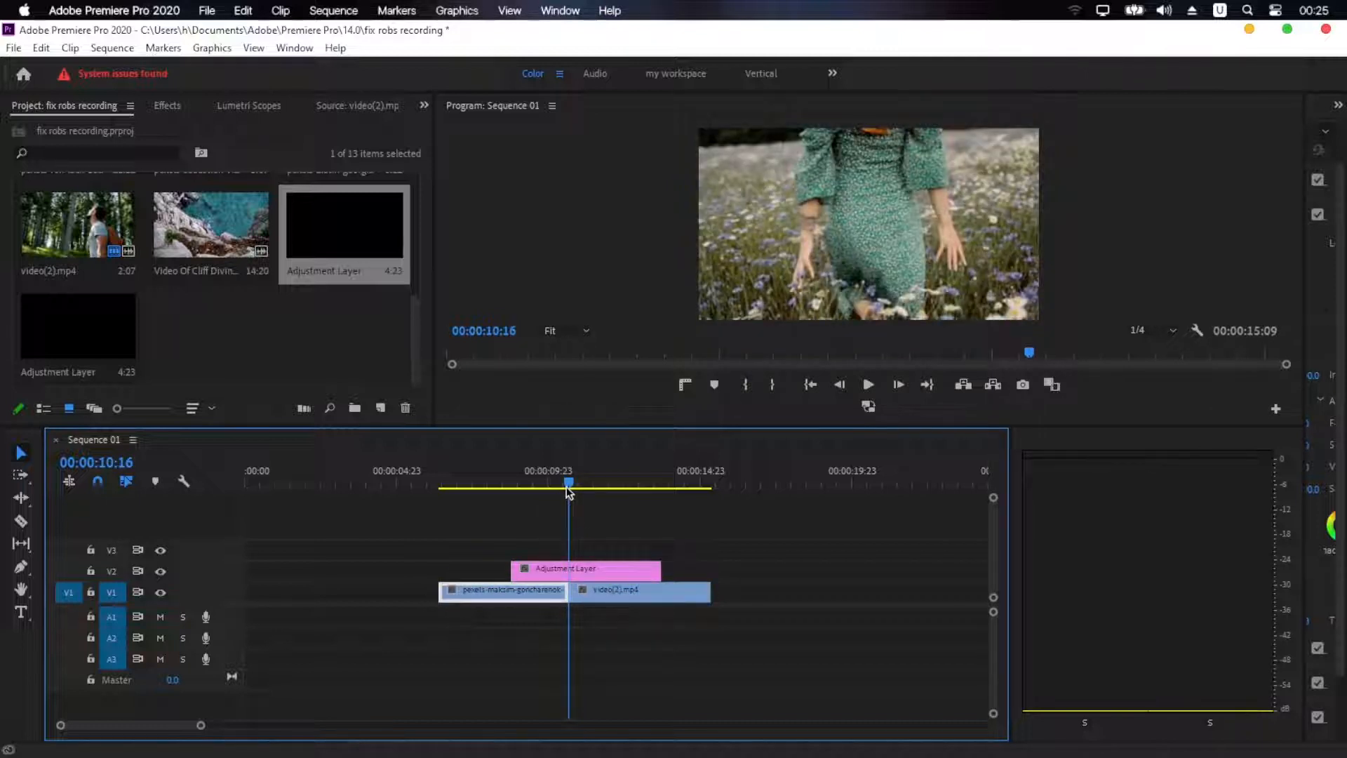
click(586, 569)
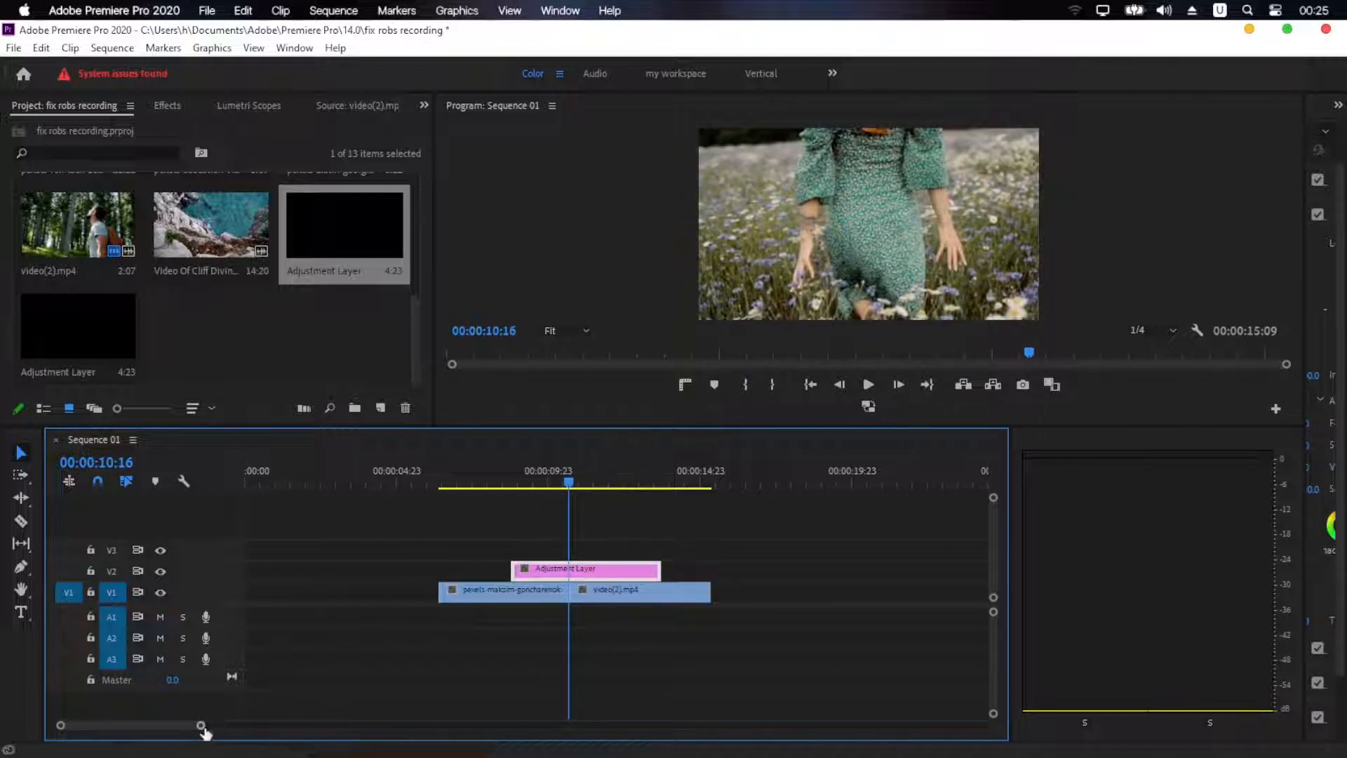
drag(200, 725, 156, 736)
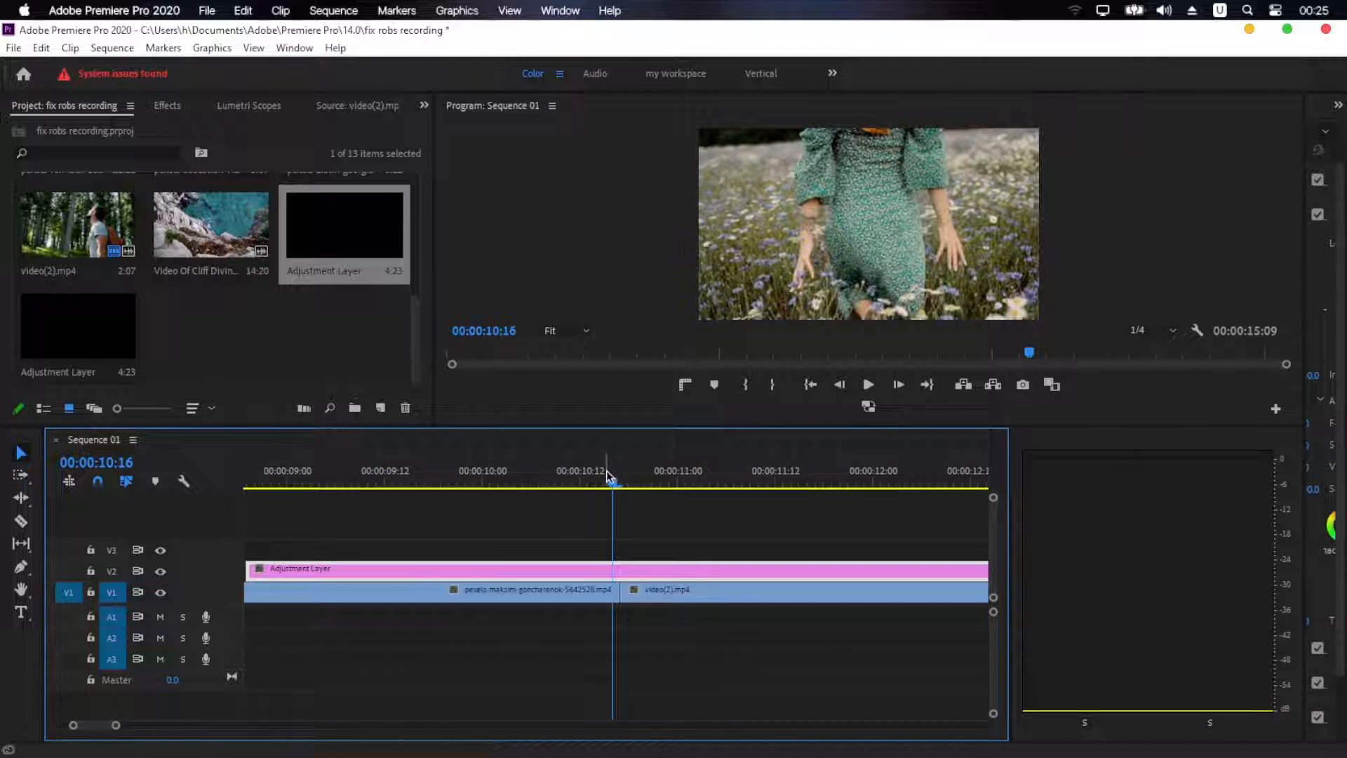
click(619, 482)
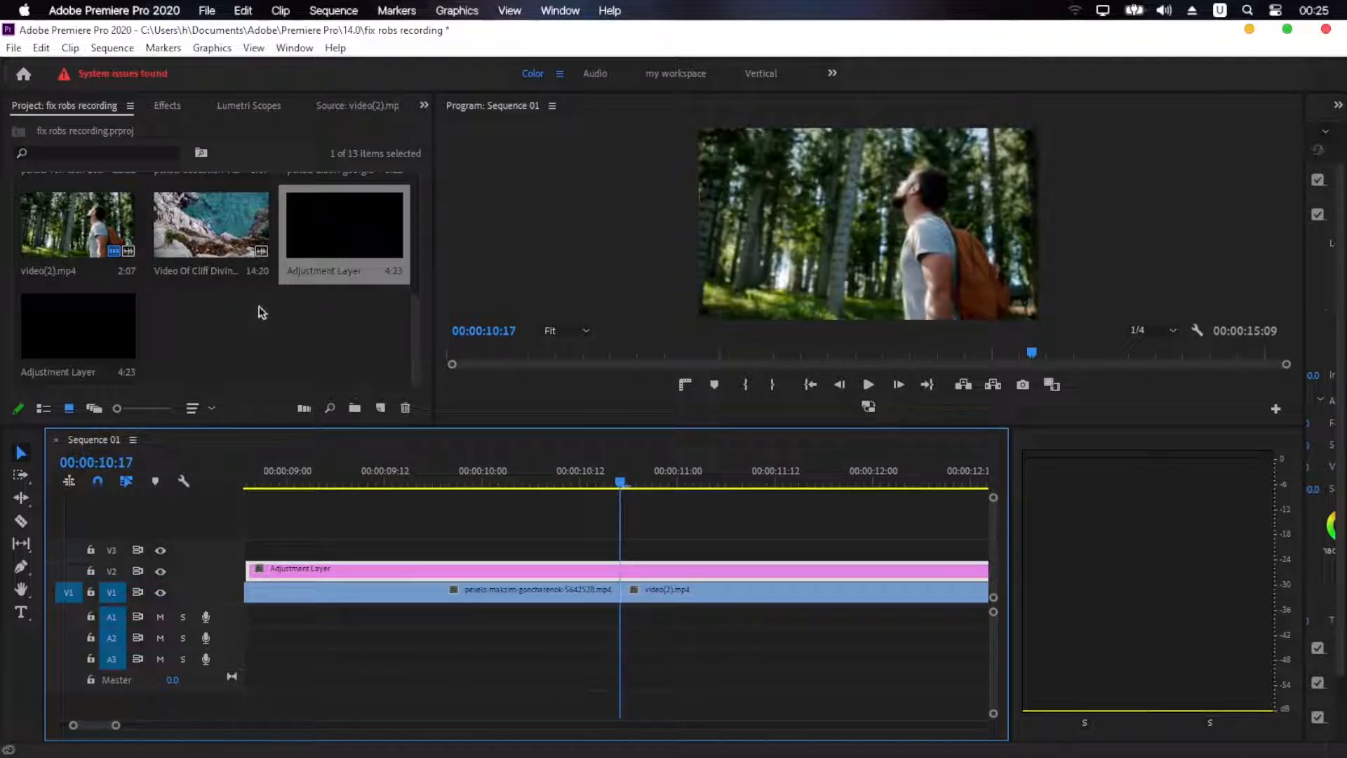
- Apply the Crop effect to the adjustment layer on V2
click(164, 106)
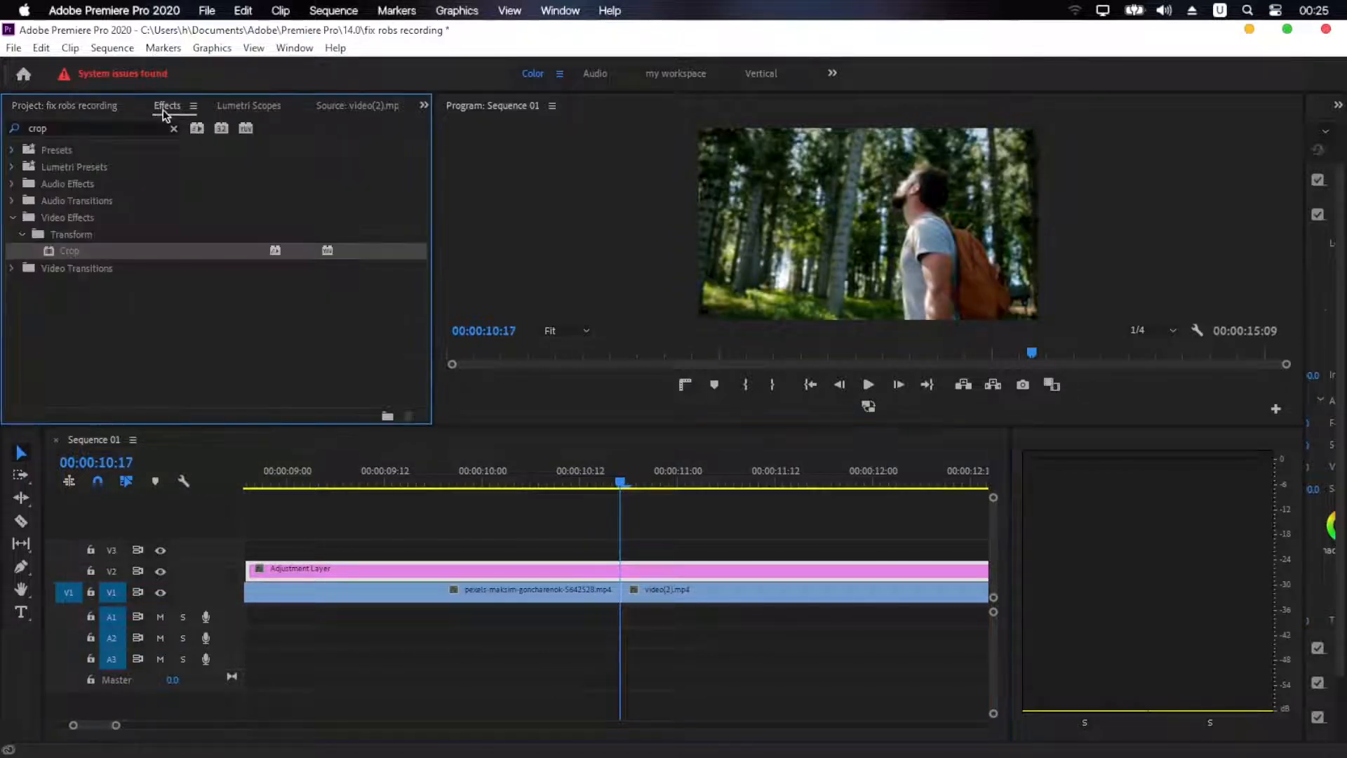
drag(321, 352, 597, 566)
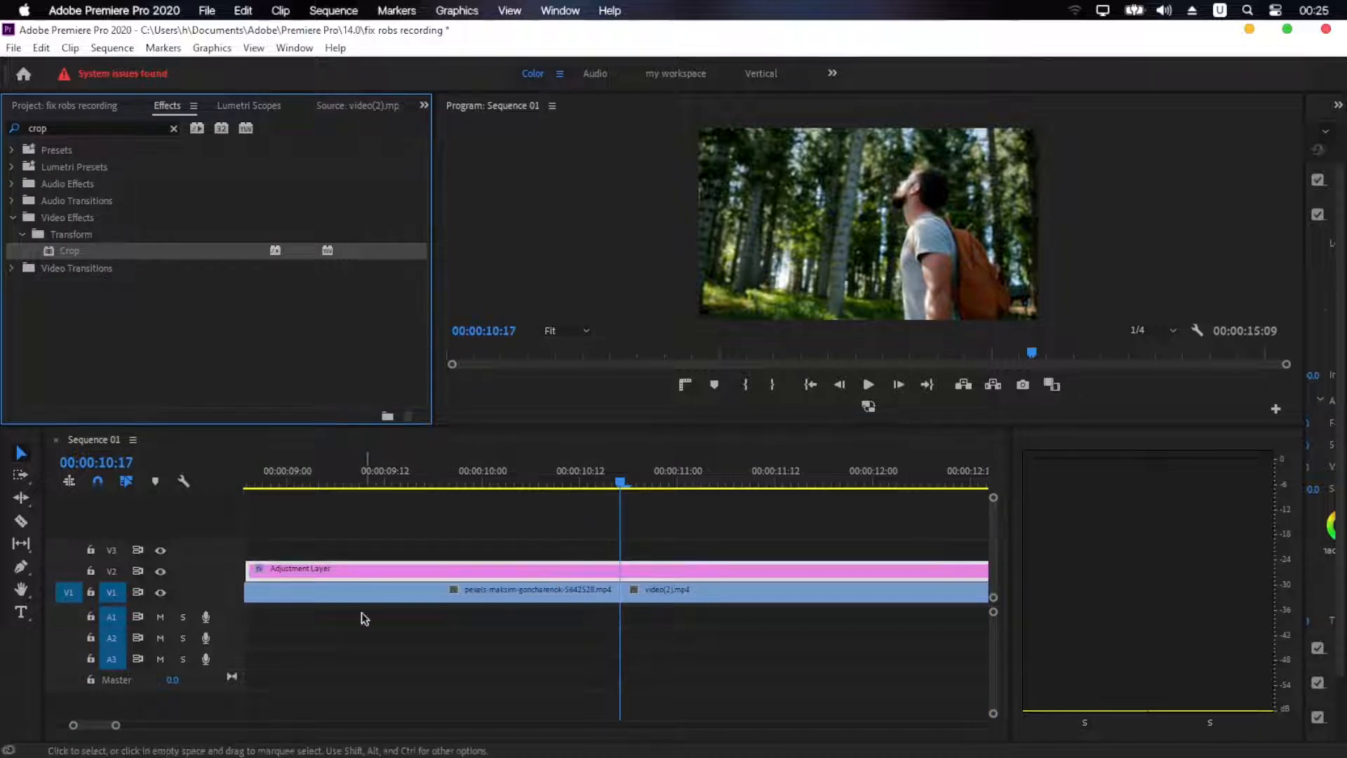
drag(116, 725, 141, 726)
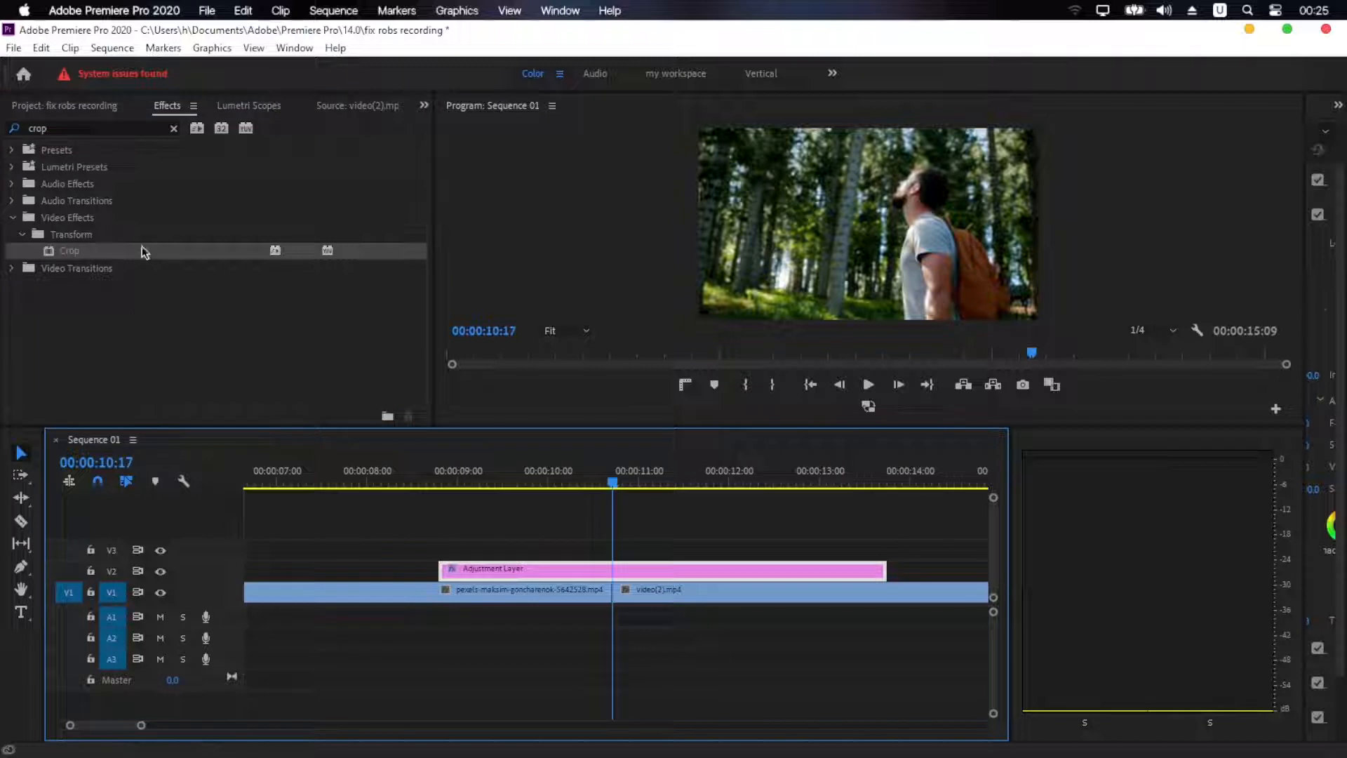
- Set the Crop effect's Top and Bottom to 50% and start keyframing both at 00:00:10:17
click(424, 105)
click(452, 195)
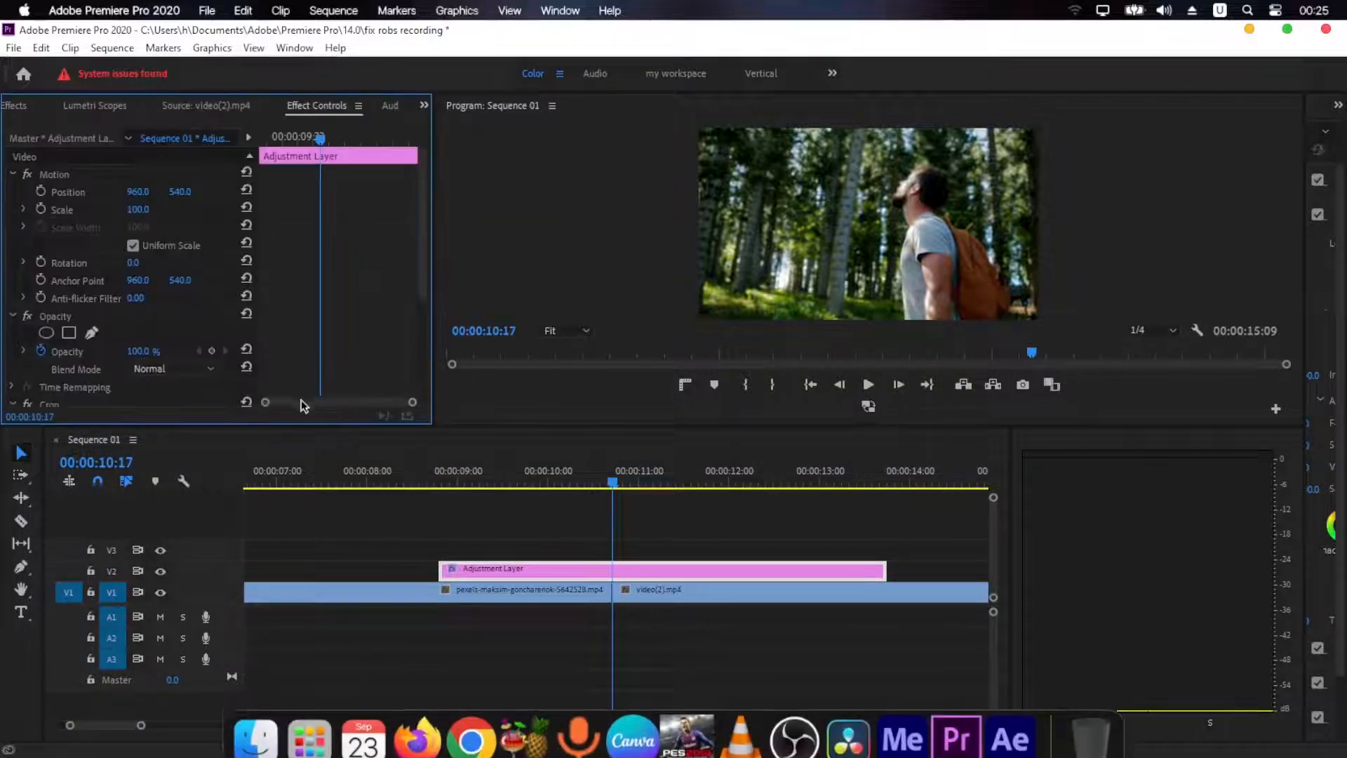
scroll(214, 320, down, 3)
scroll(214, 320, down, 2)
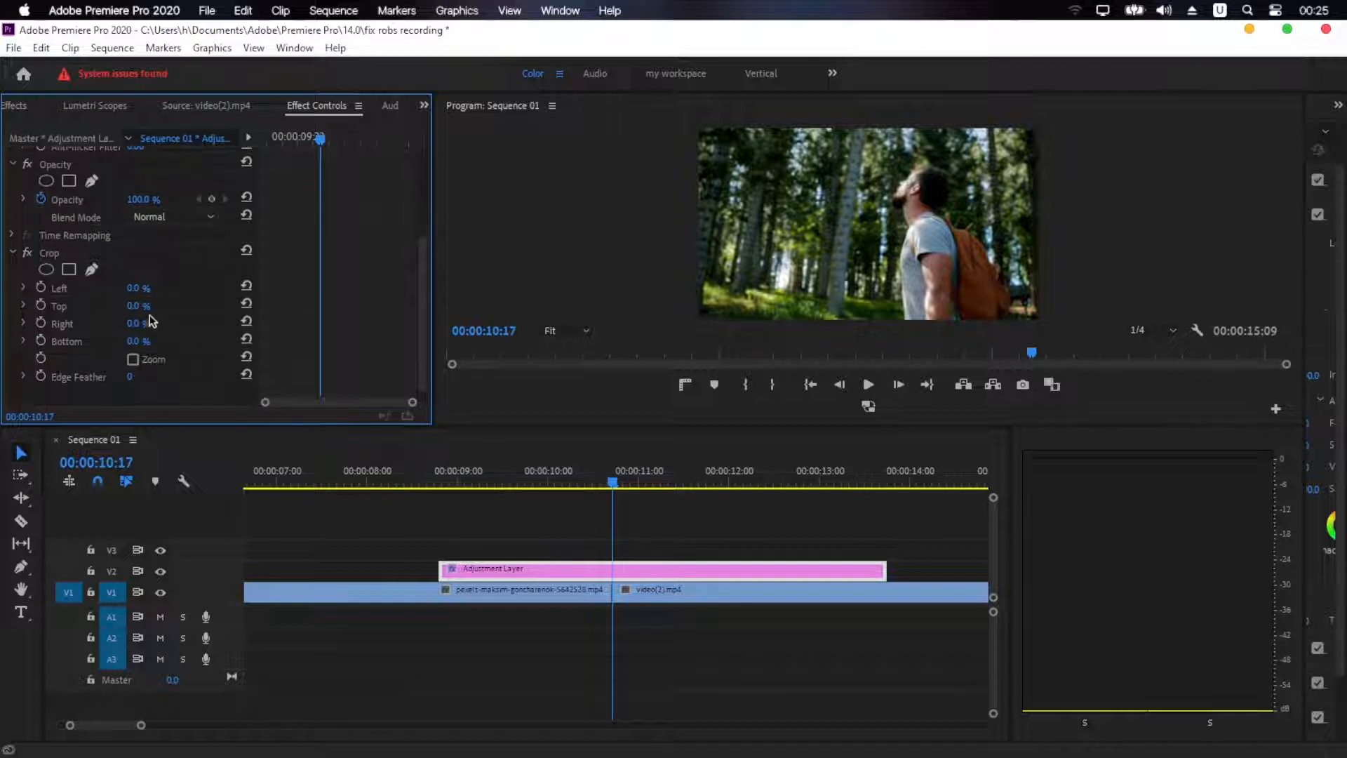
click(134, 307)
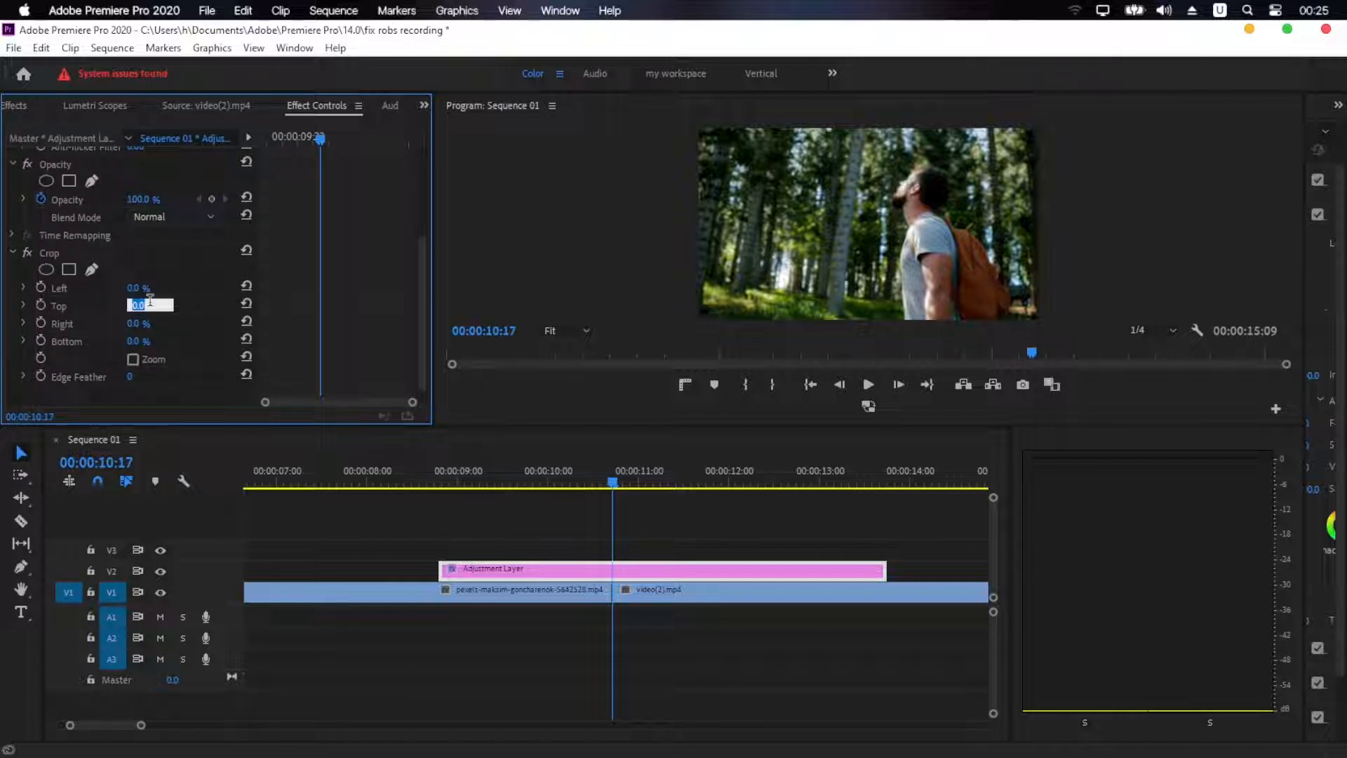
text(50)
key(Return)
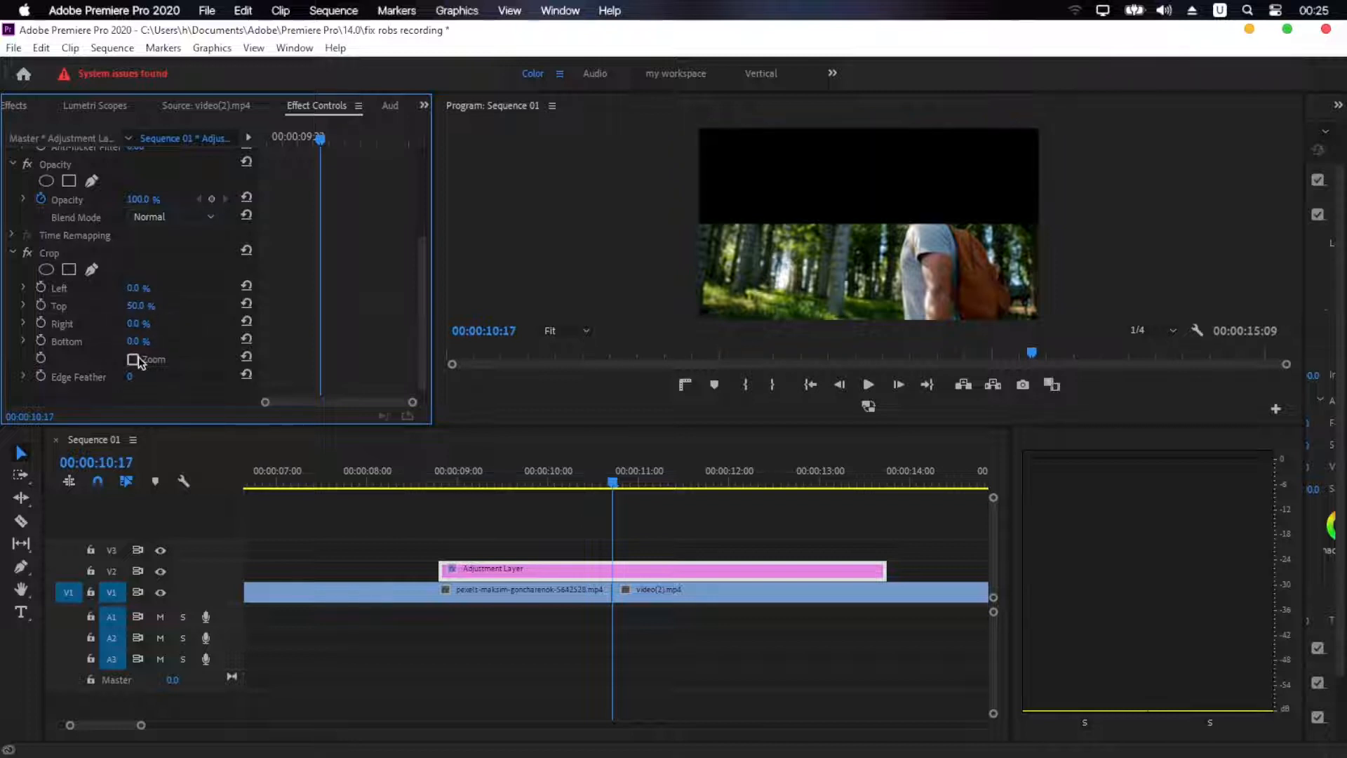
click(147, 339)
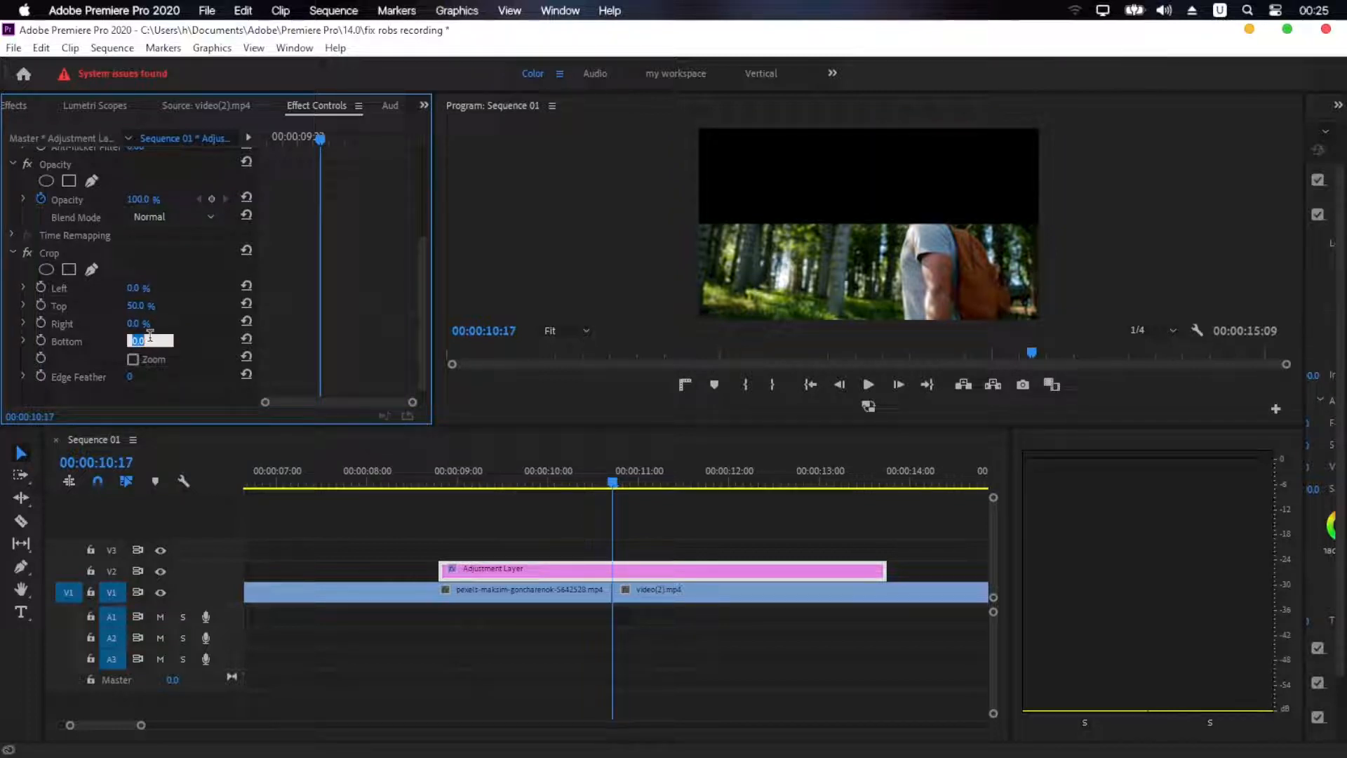
text(50)
key(Return)
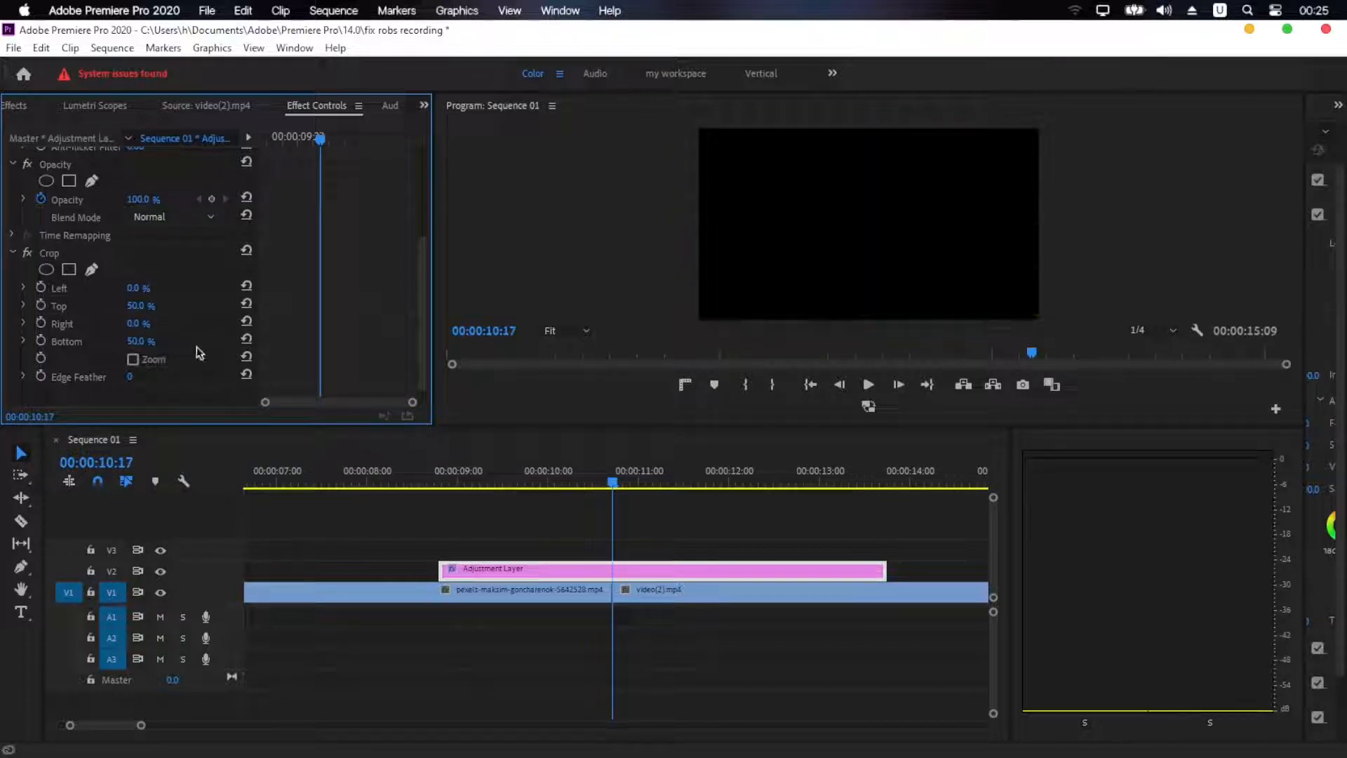
click(40, 340)
click(40, 305)
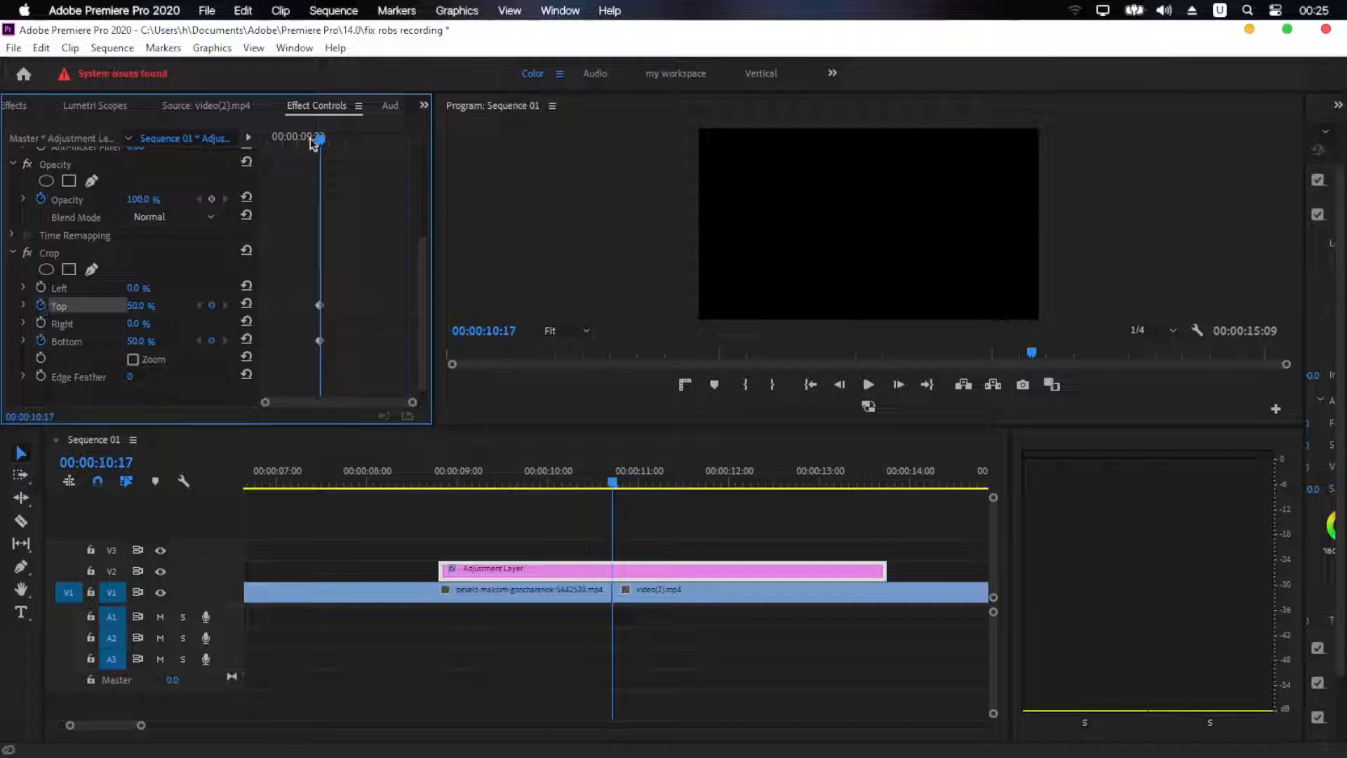
- Keyframe the Crop effect's Top and Bottom at 0% at the start of the adjustment layer, 00:00:08:19
drag(312, 140, 256, 167)
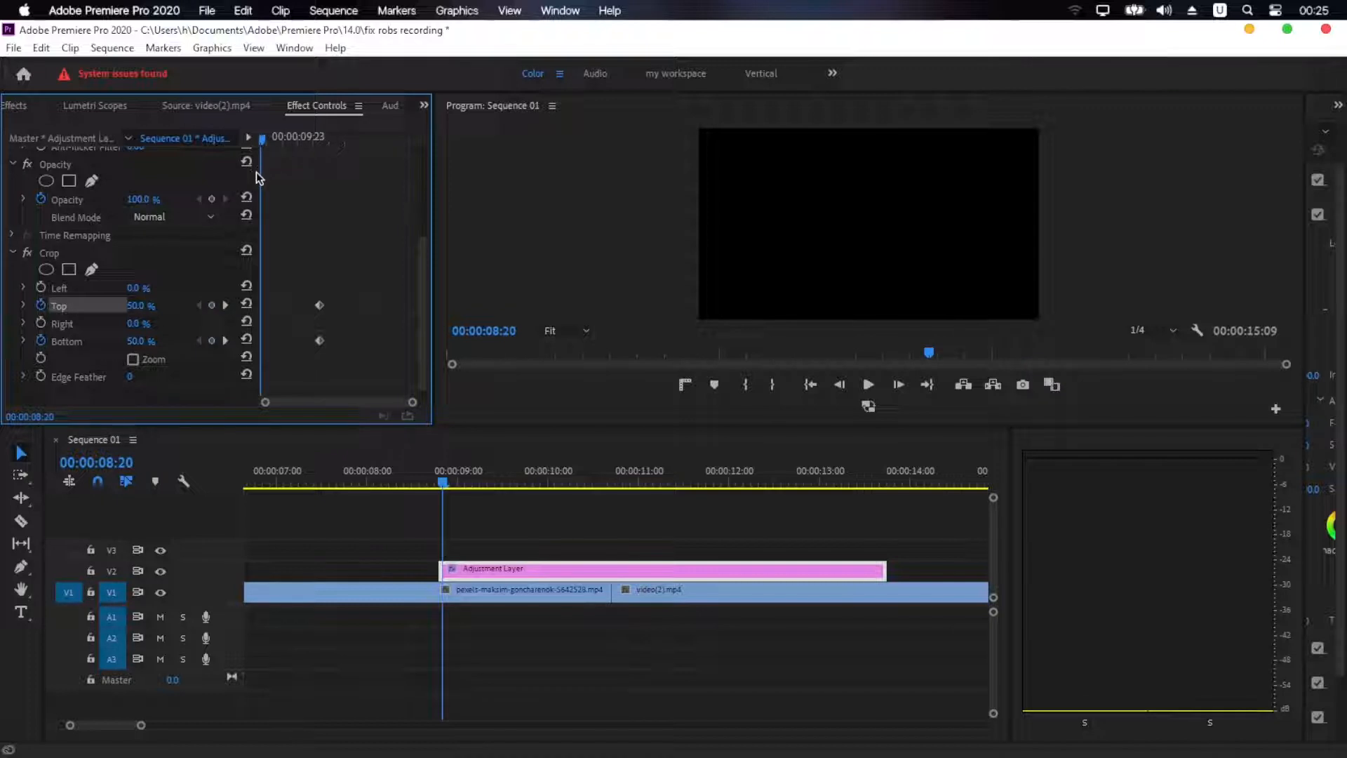
key(Left)
click(139, 307)
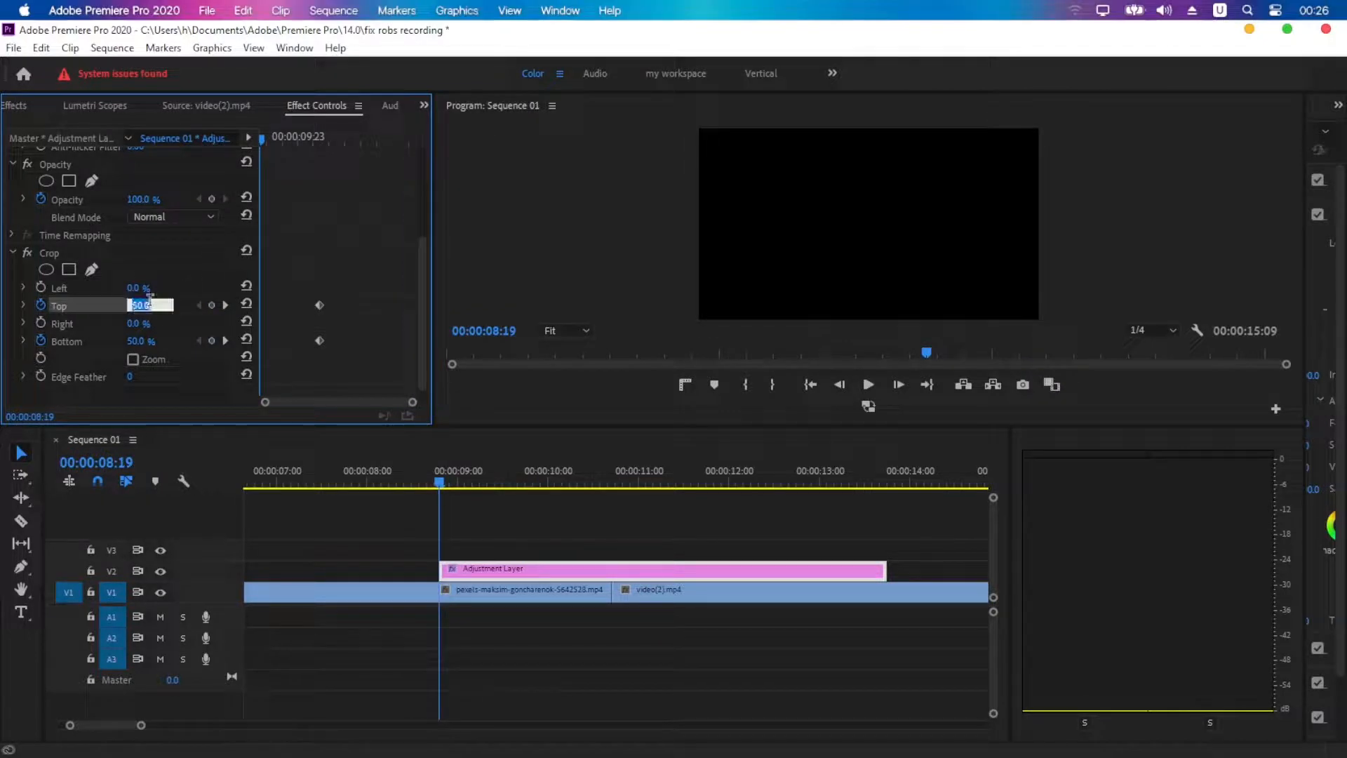
key(Return)
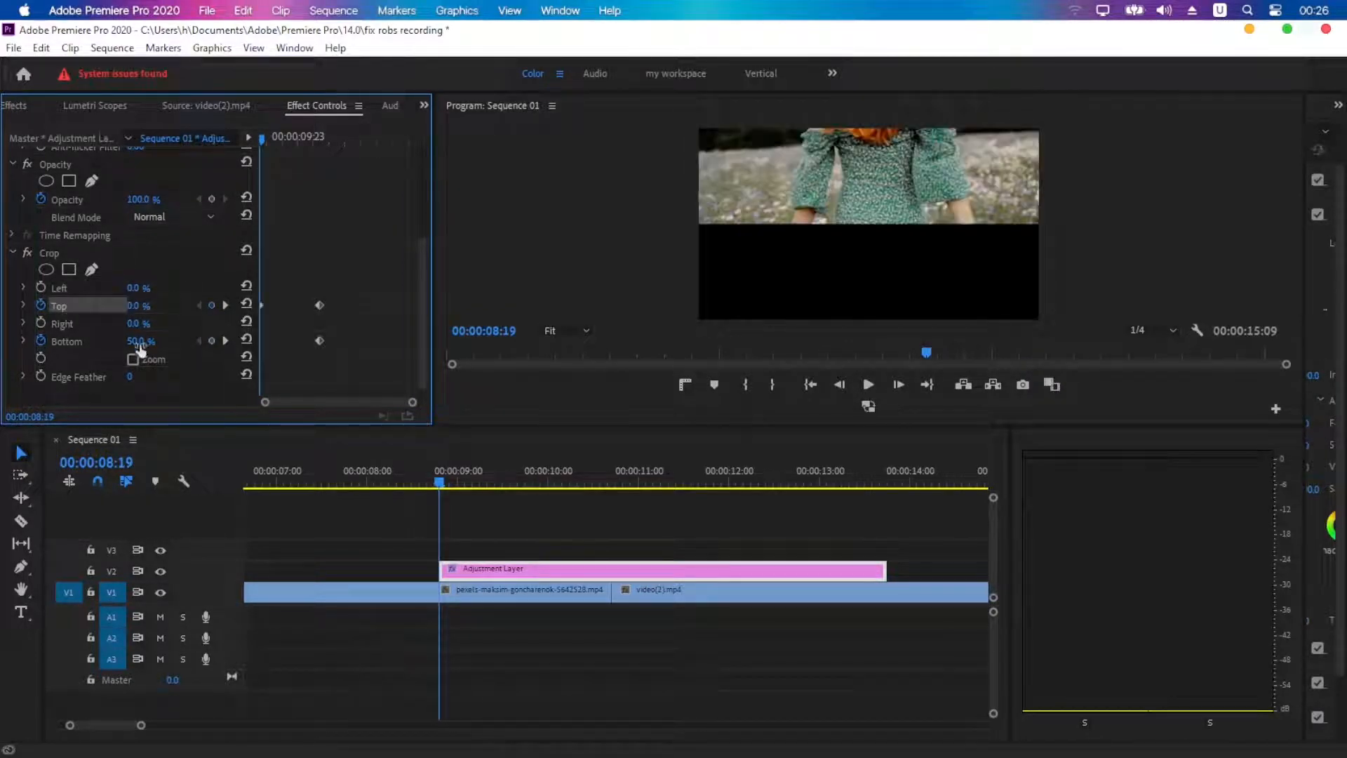
click(148, 339)
text(0)
key(Return)
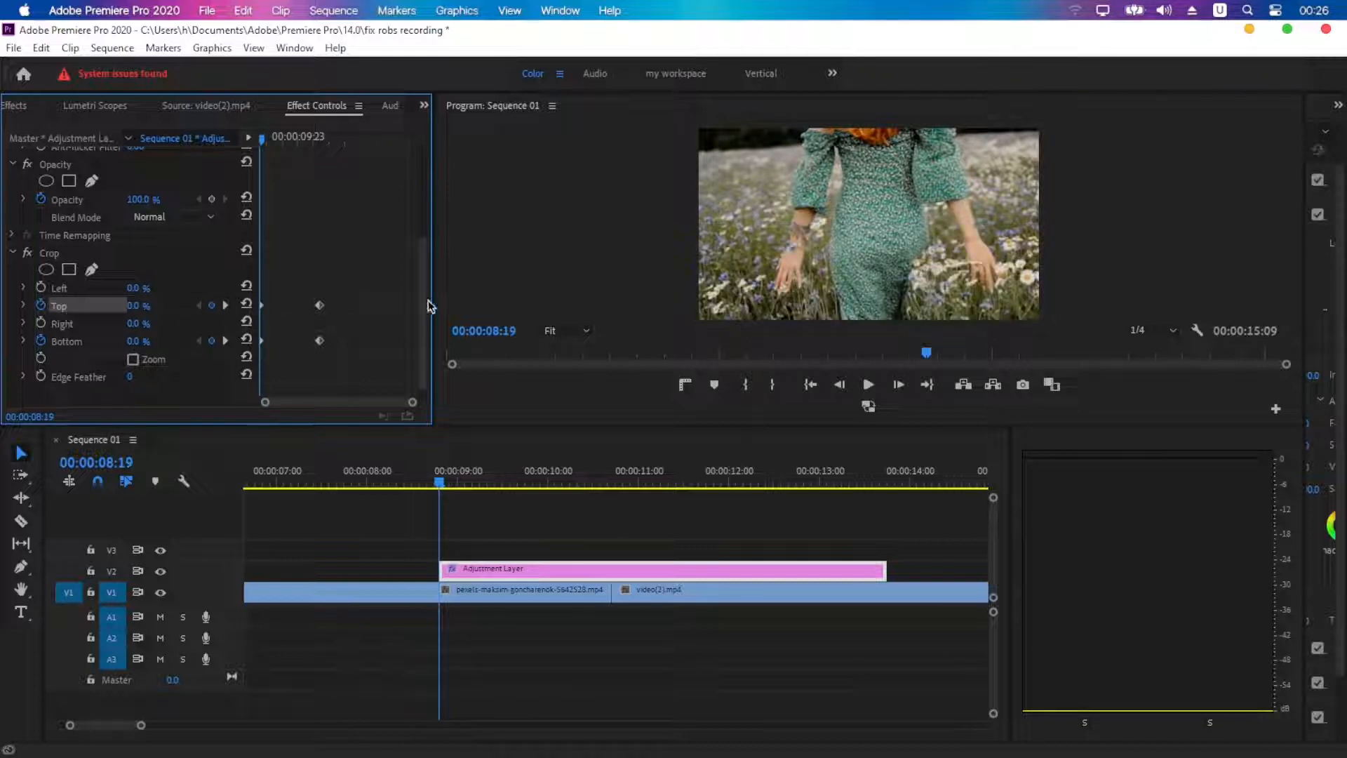
- Keyframe the adjustment layer's Crop Top and Bottom at 0% again at 00:00:12:13, after the cut
drag(272, 139, 325, 192)
click(405, 570)
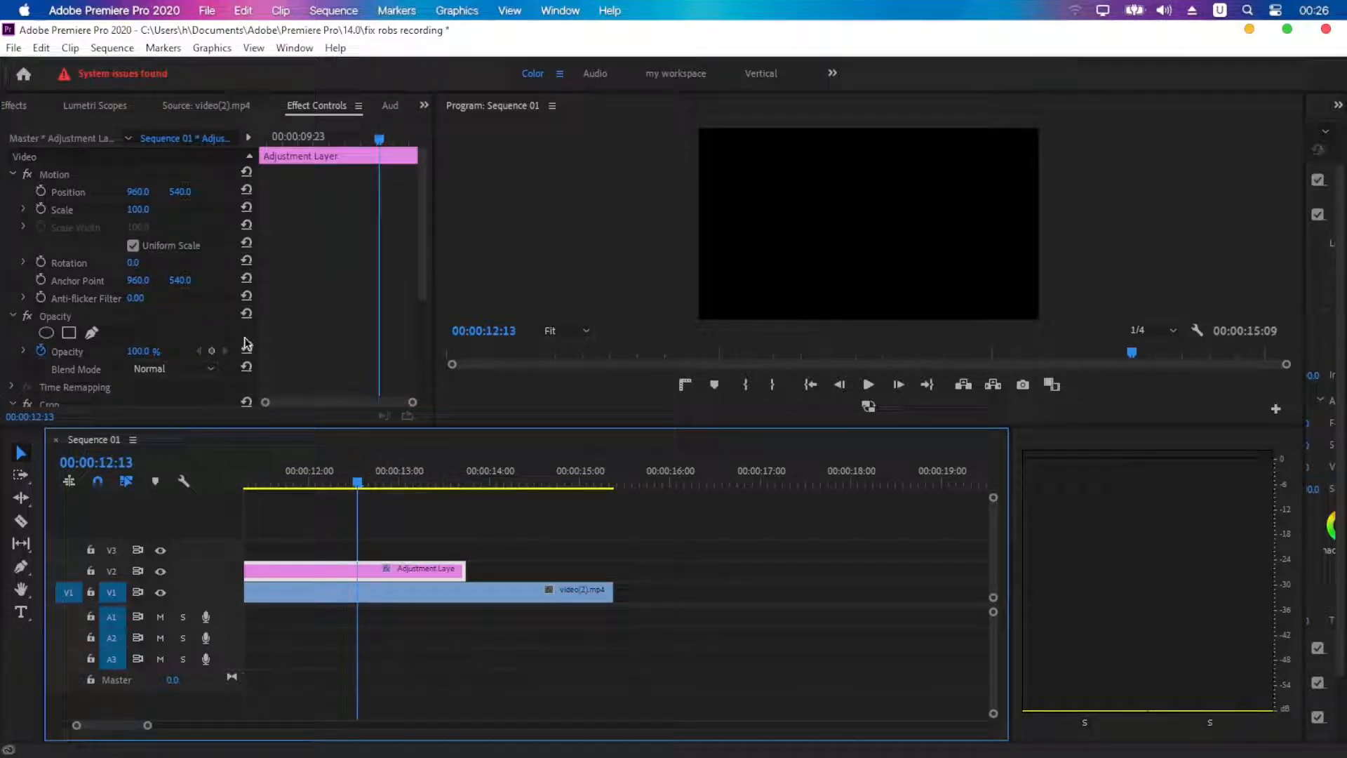
scroll(335, 339, down, 4)
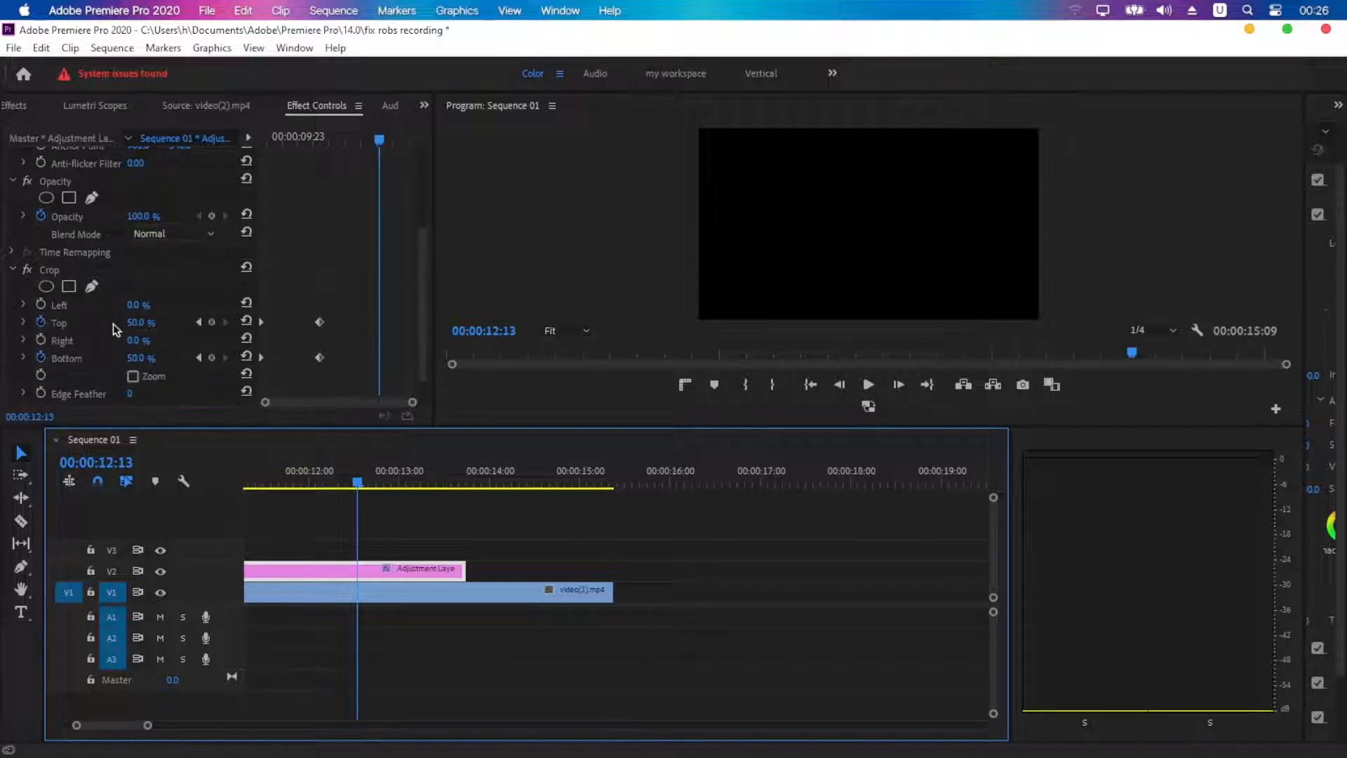
click(149, 320)
text(0)
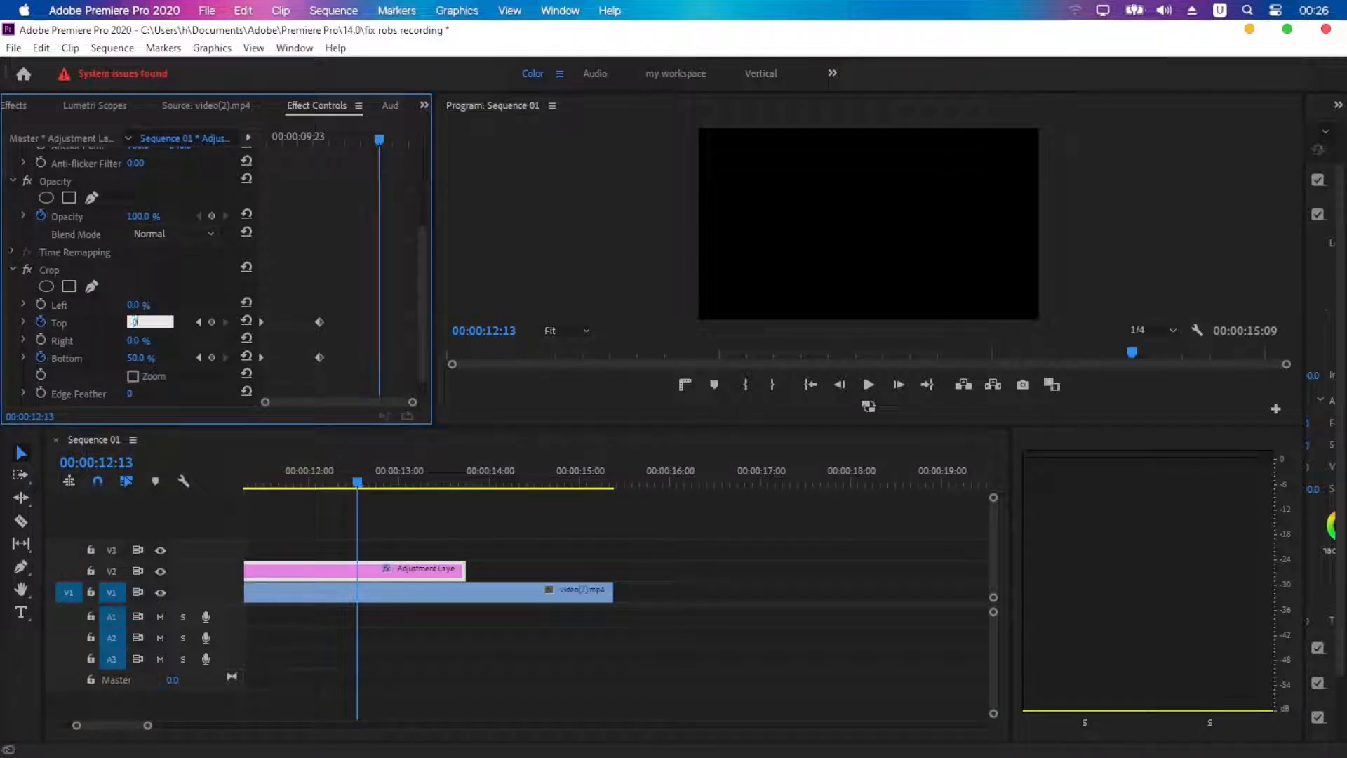
key(Return)
click(149, 354)
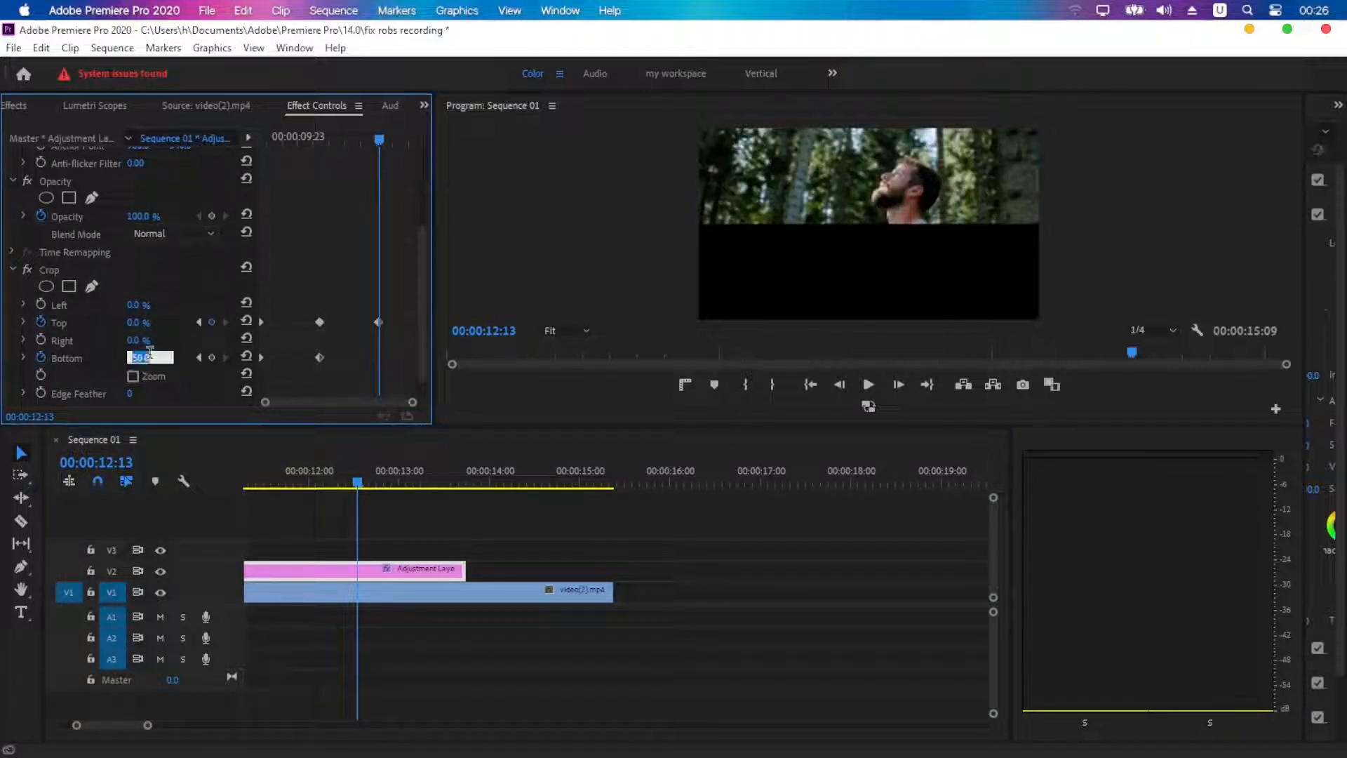
text(0)
key(Return)
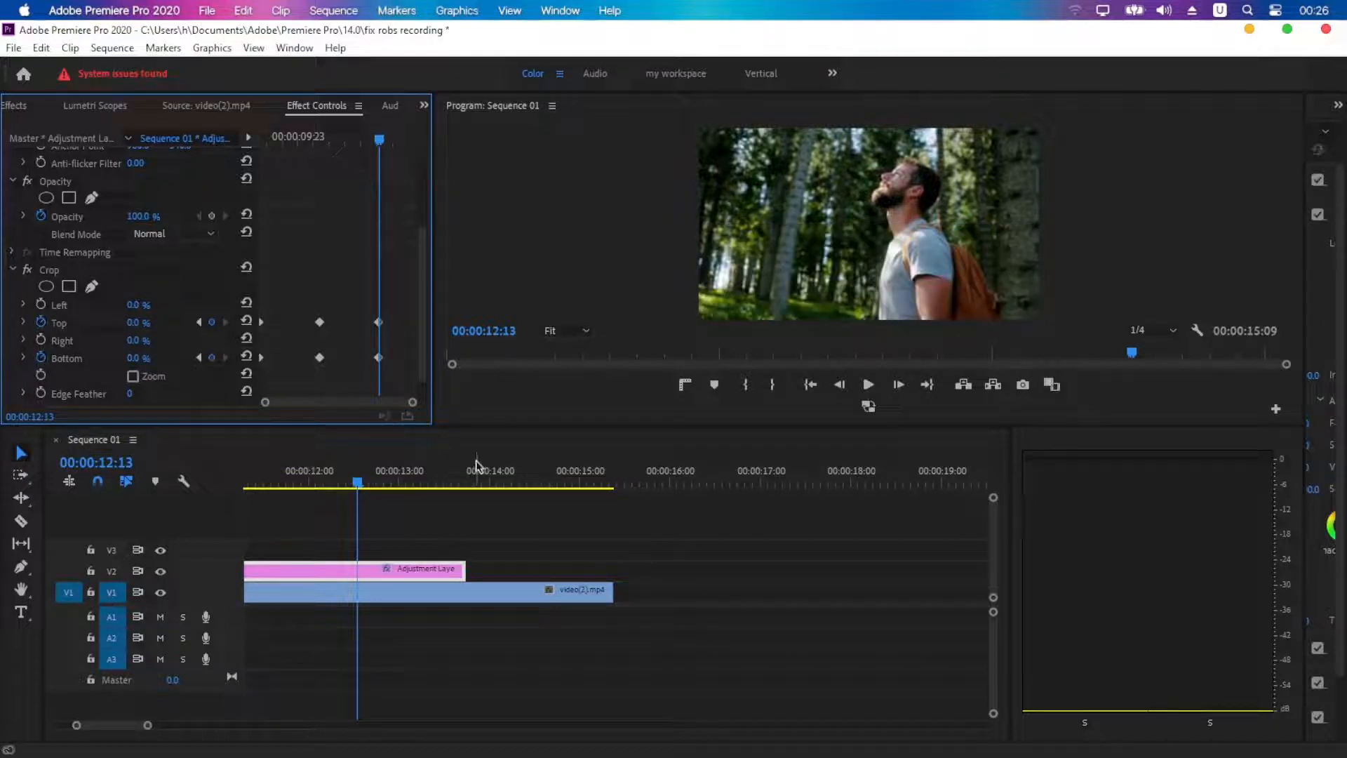
- Return the playhead to the cut and apply Ease In to the last Top and Bottom Crop keyframes
drag(147, 727, 173, 727)
click(525, 468)
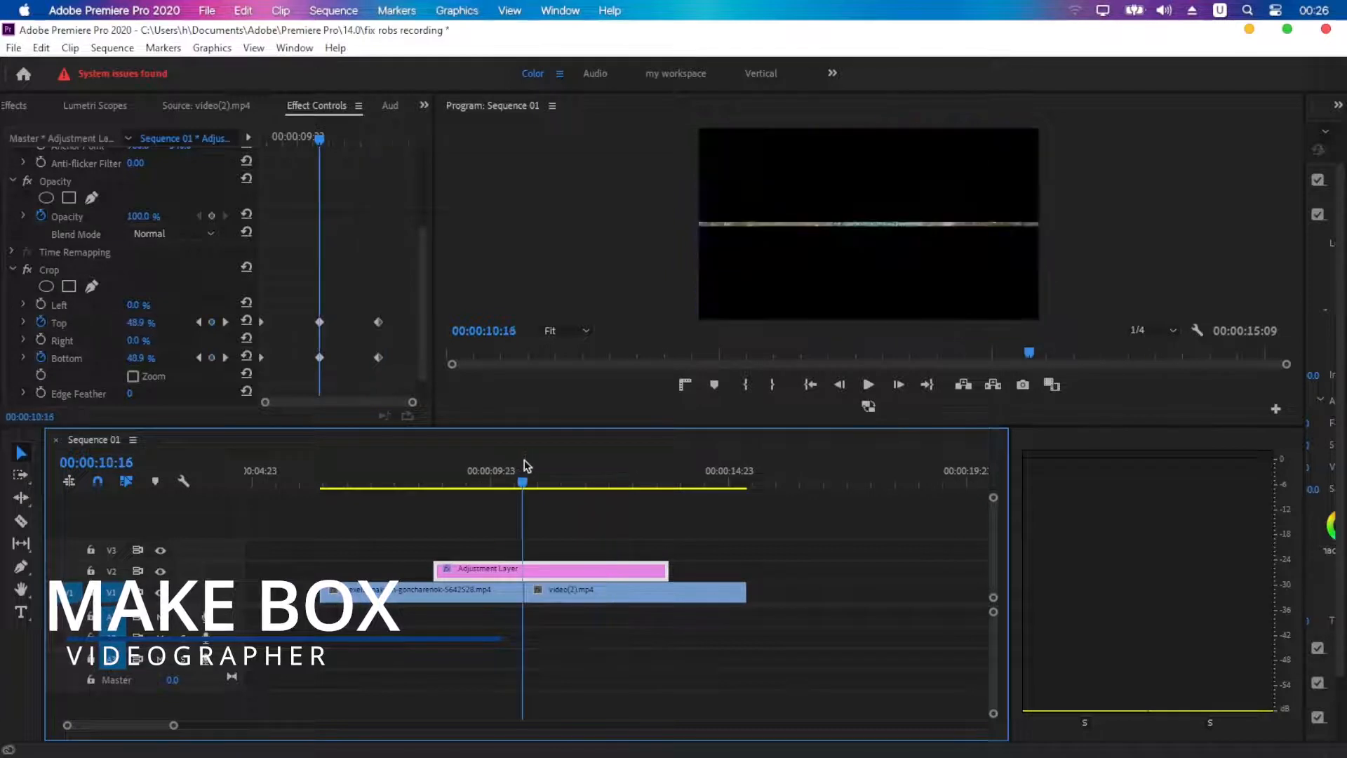
drag(397, 300, 382, 366)
right_click(379, 360)
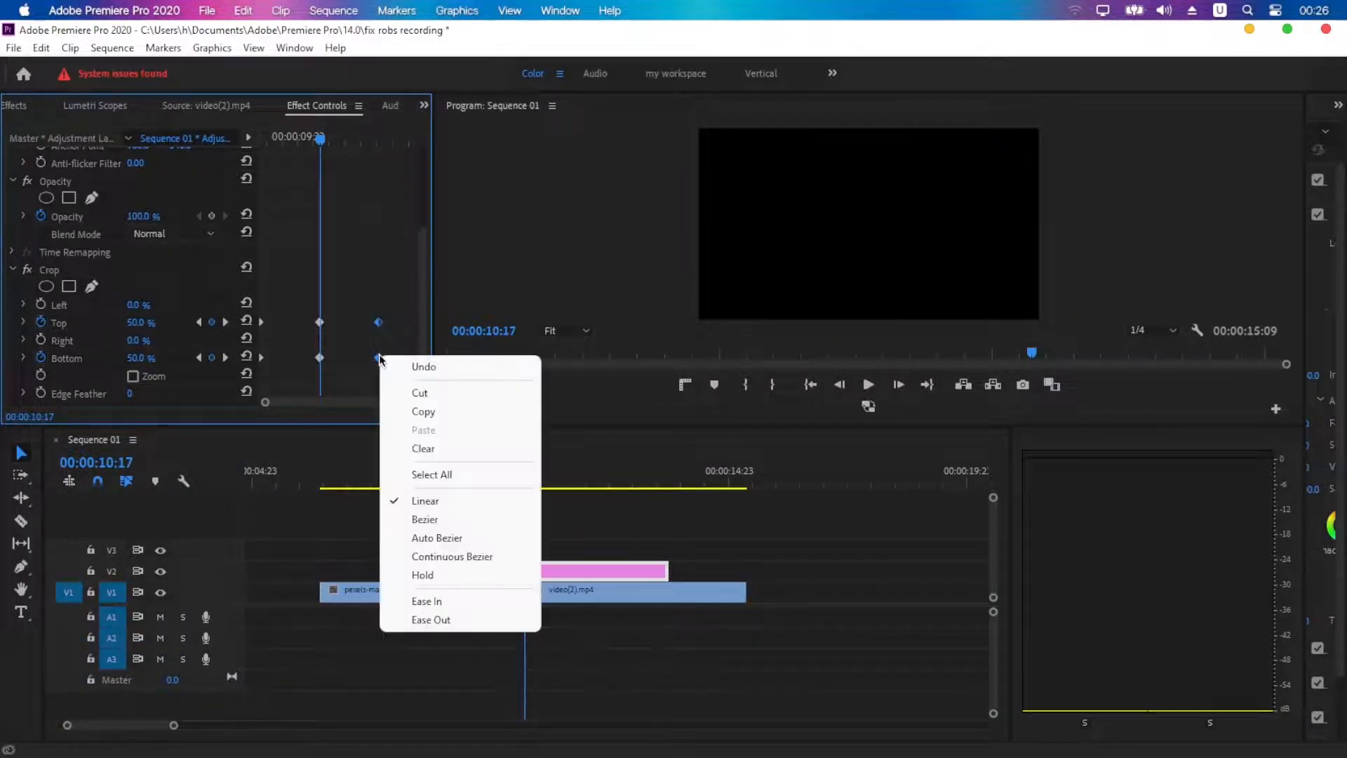
click(435, 601)
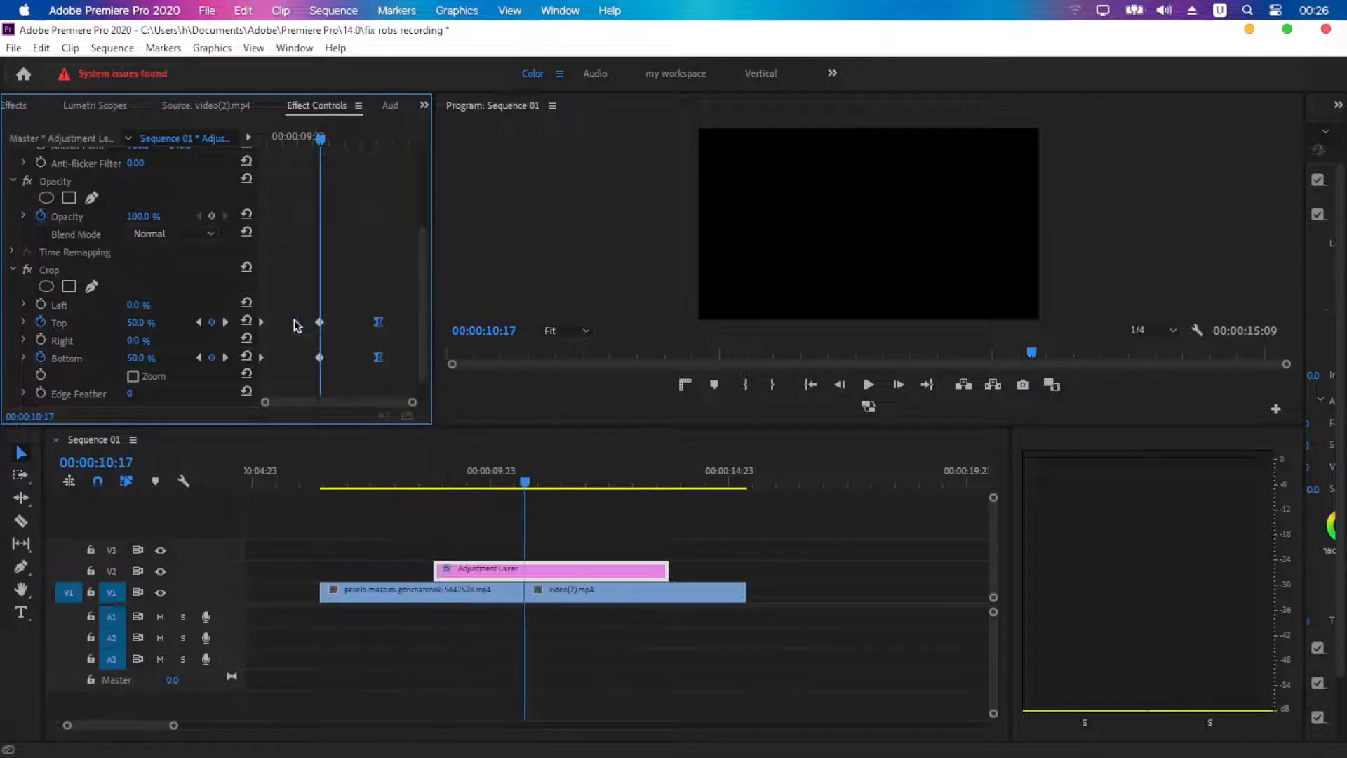
- Apply Ease Out to the first Top and Bottom Crop keyframes and Bezier interpolation to the middle pair
drag(288, 316, 256, 375)
right_click(263, 362)
click(313, 621)
drag(332, 316, 302, 376)
right_click(320, 359)
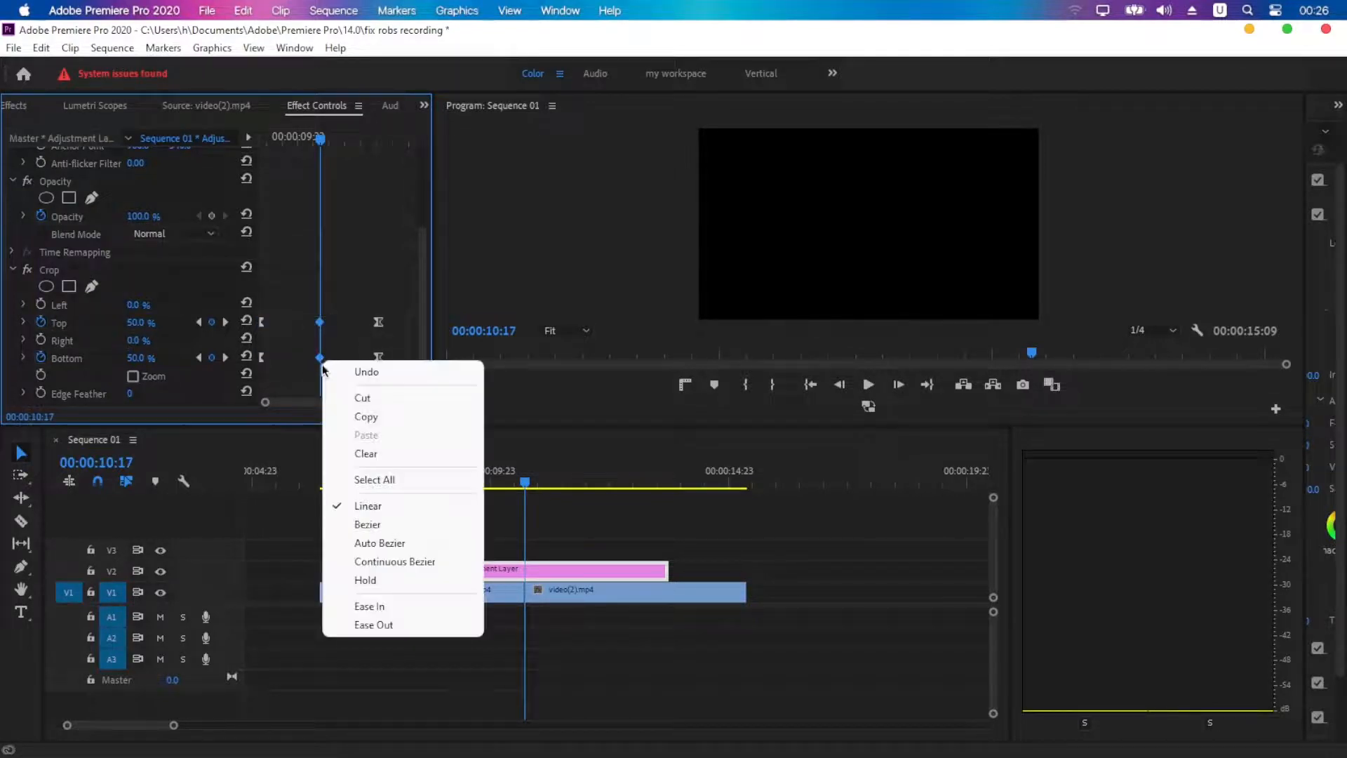
click(357, 525)
- Play back the Crop transition from the start of the adjustment layer at 00:00:08:19
click(436, 485)
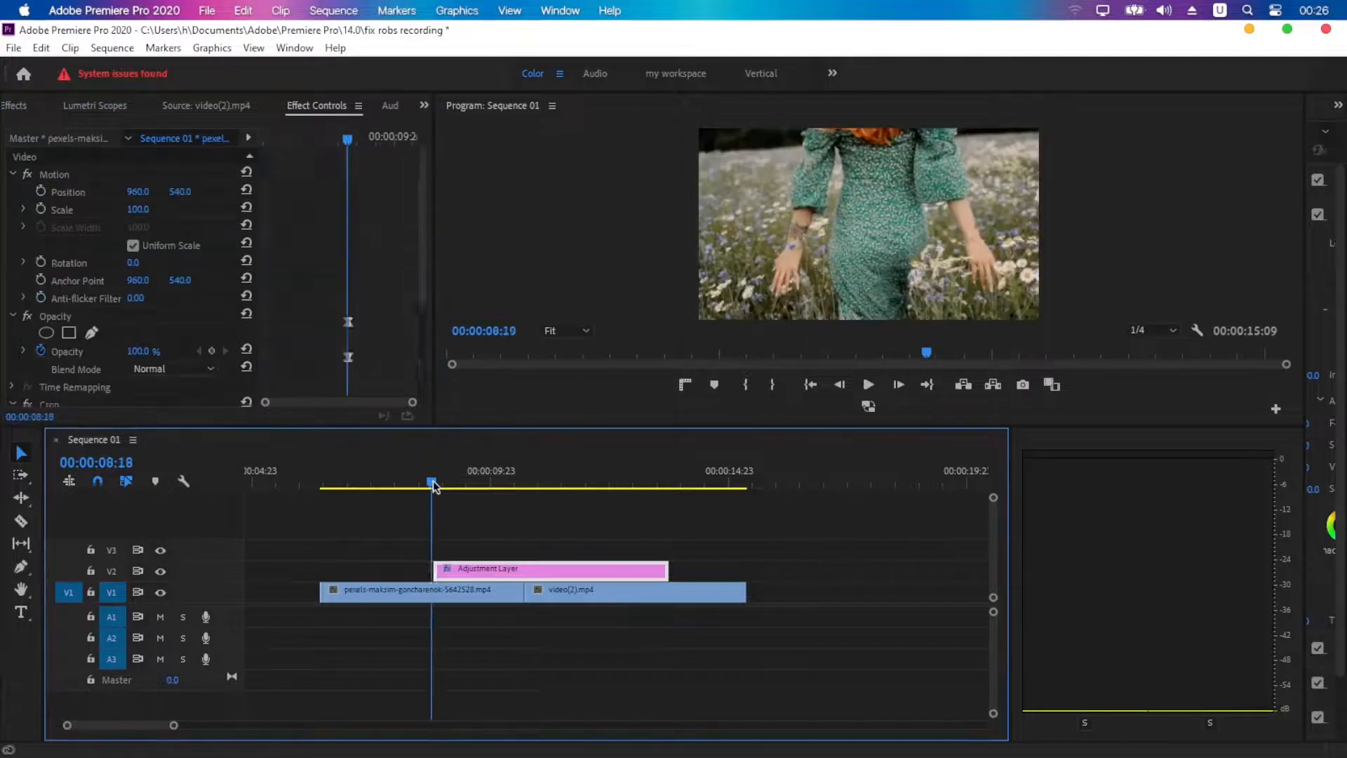
key(Left)
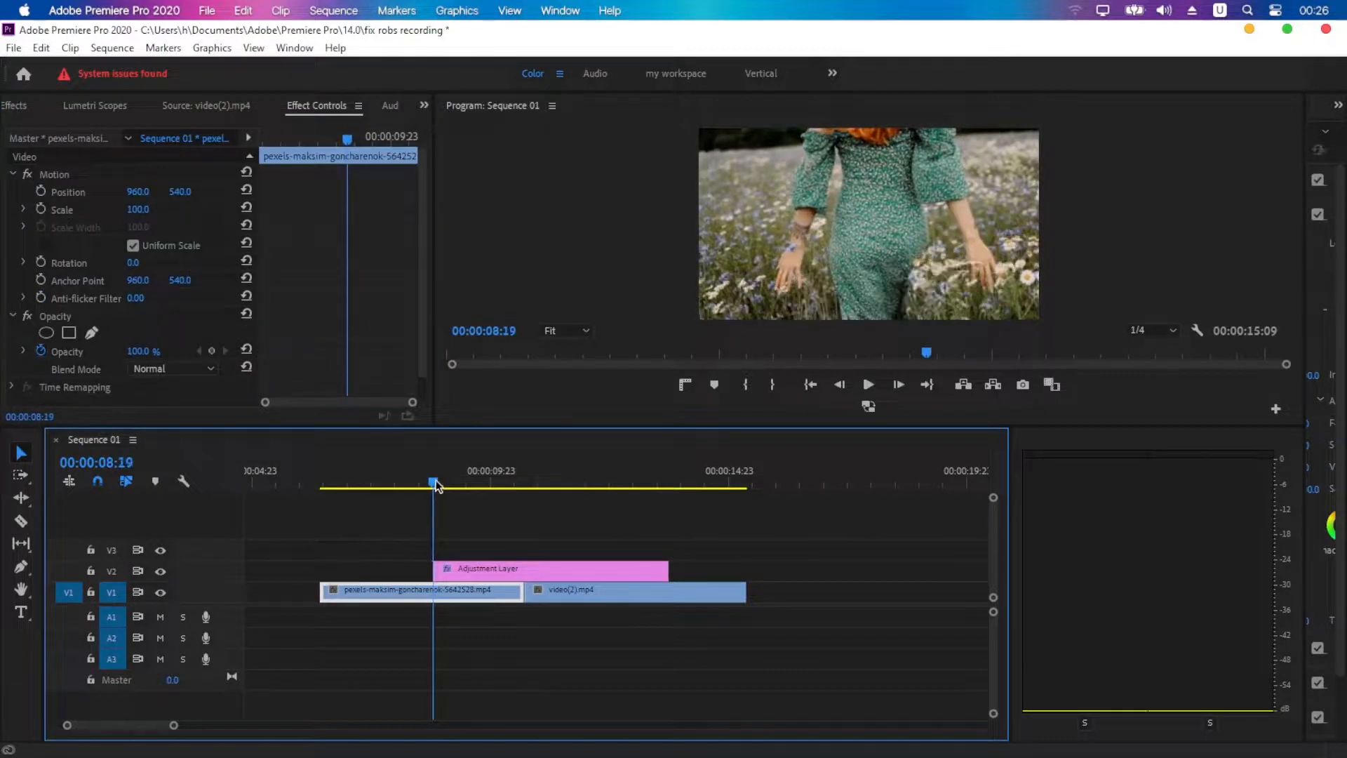
key(space)
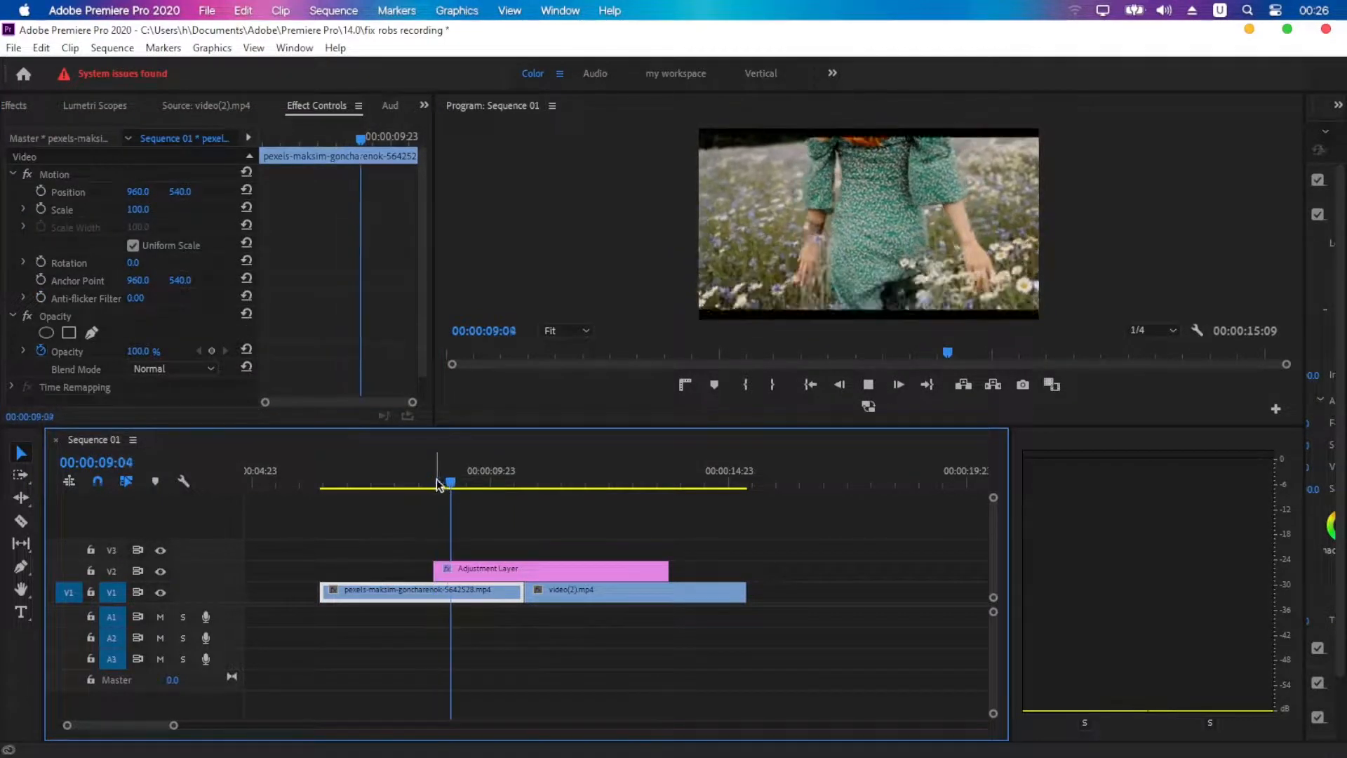